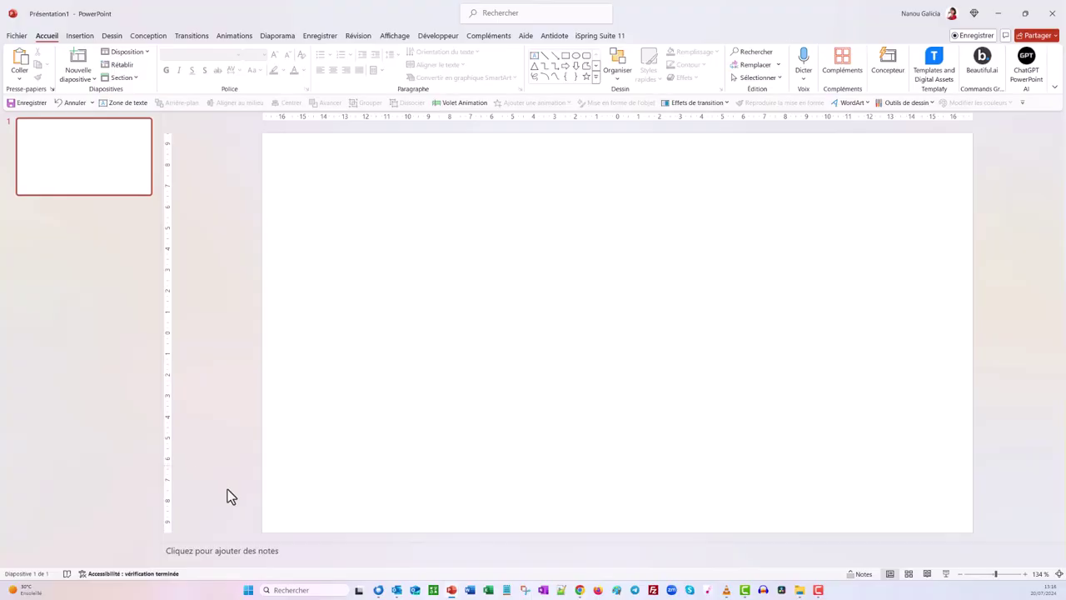
- Review the finished example's three slides and animation preview, then hide it to show the blank presentation
{"action": "mouse_move", "coordinate": [450, 593]}
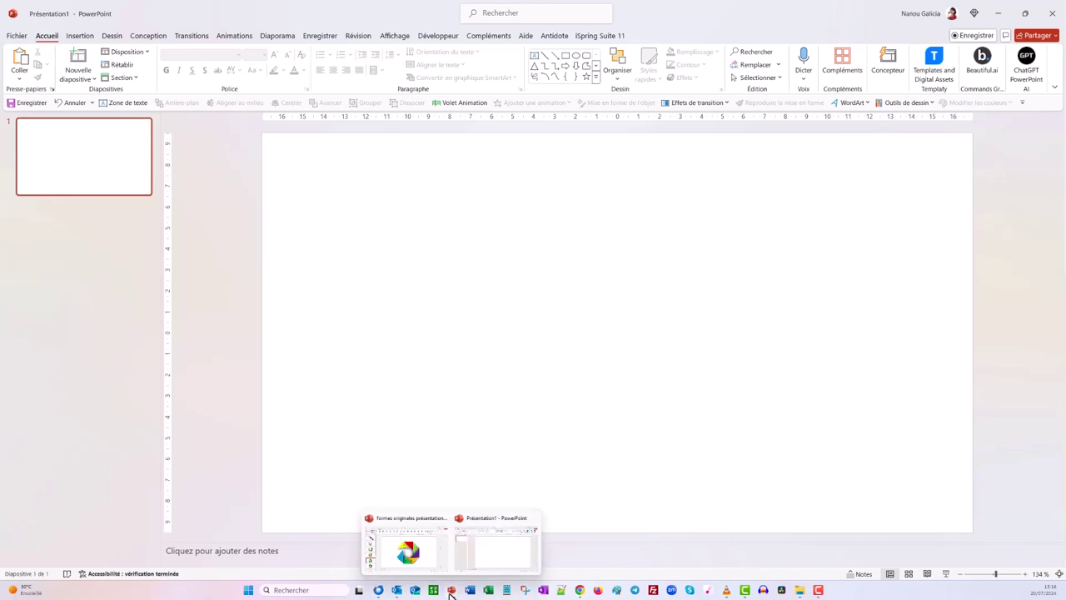
{"action": "left_click", "coordinate": [423, 559]}
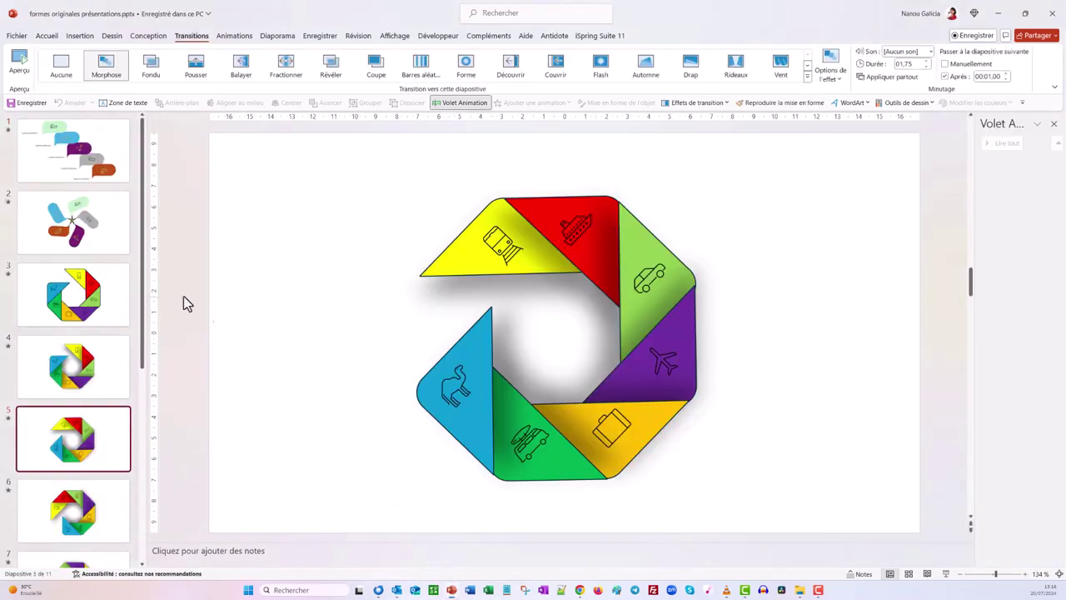
{"action": "left_click", "coordinate": [61, 138]}
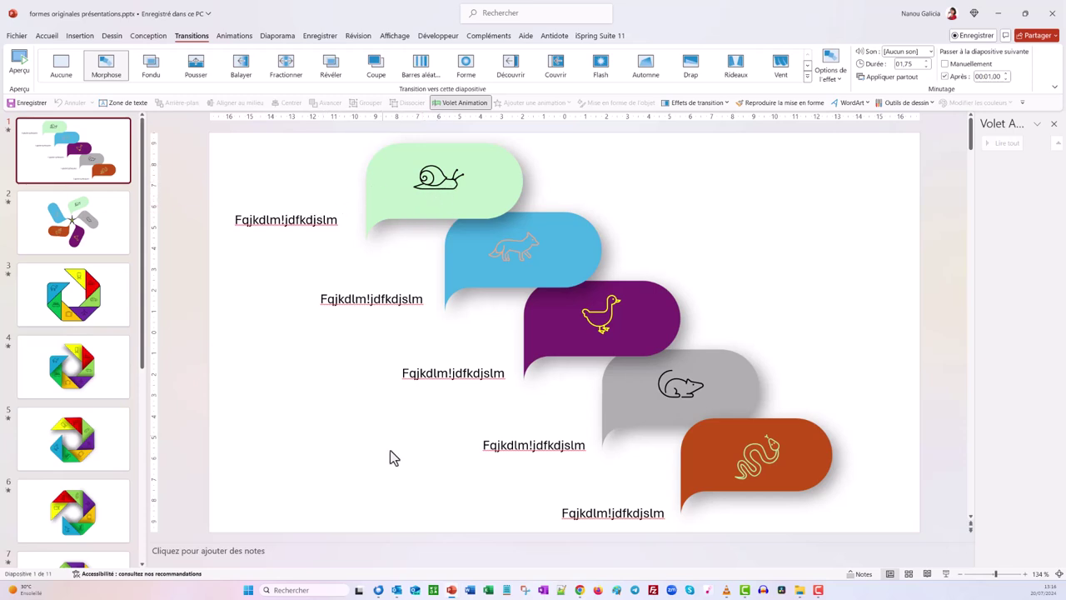
{"action": "mouse_move", "coordinate": [451, 591]}
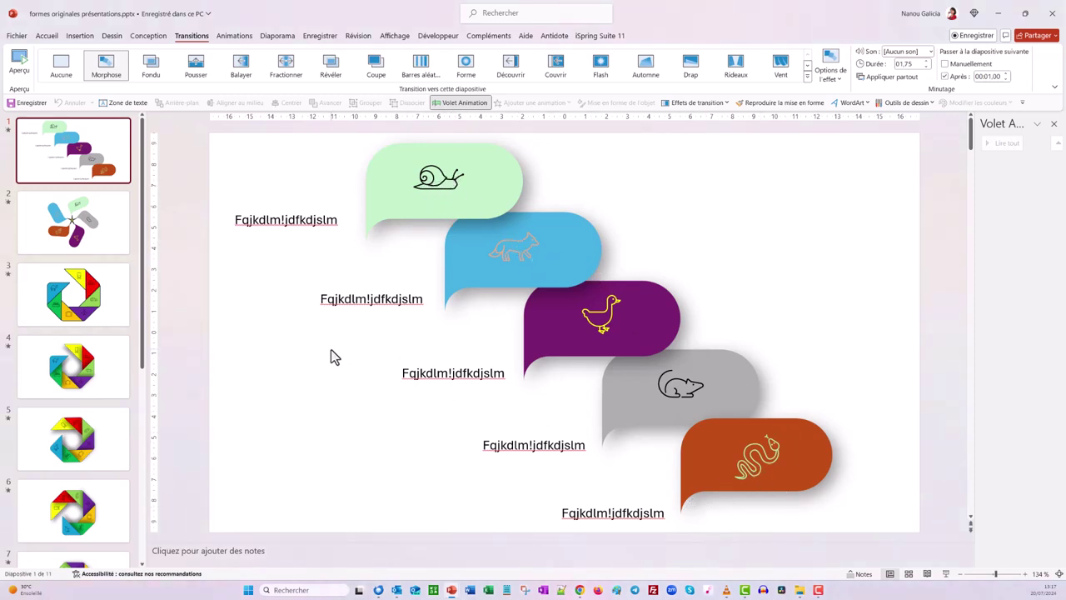
{"action": "left_click", "coordinate": [108, 232]}
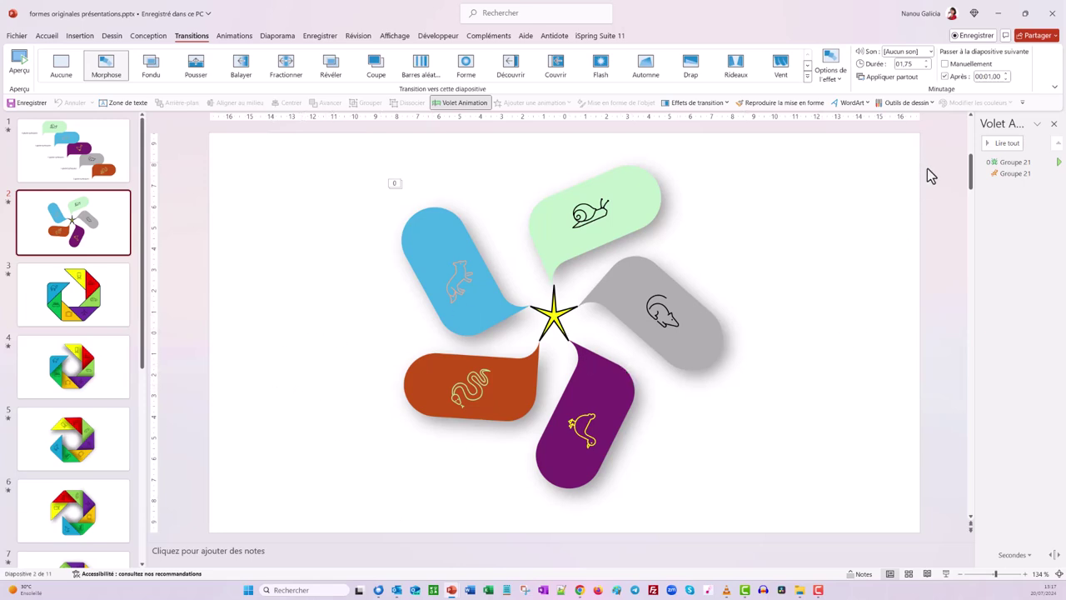
{"action": "left_click", "coordinate": [1007, 142]}
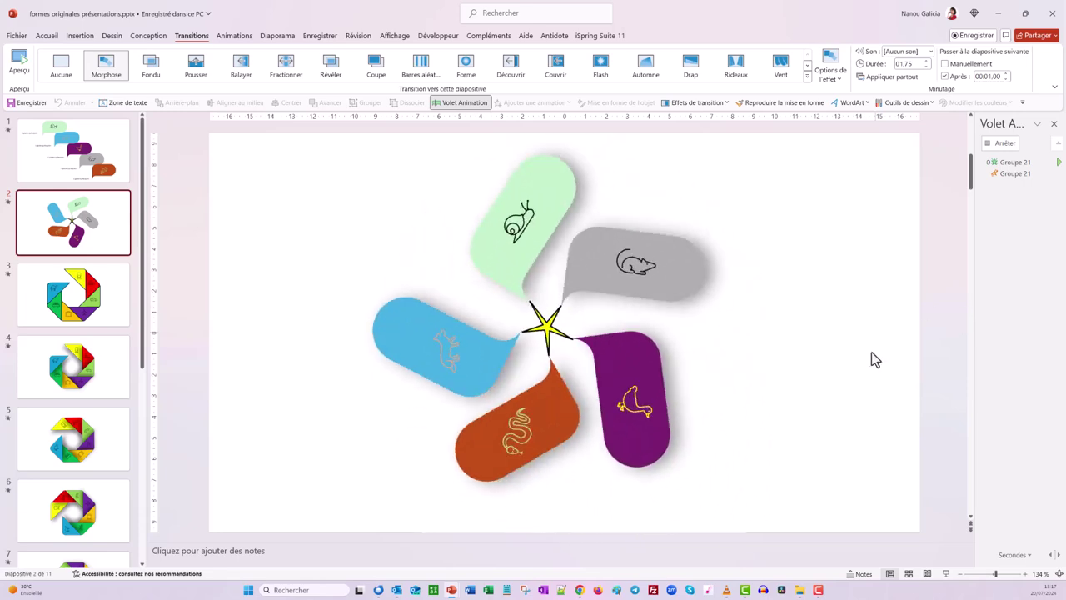
{"action": "left_click", "coordinate": [108, 307]}
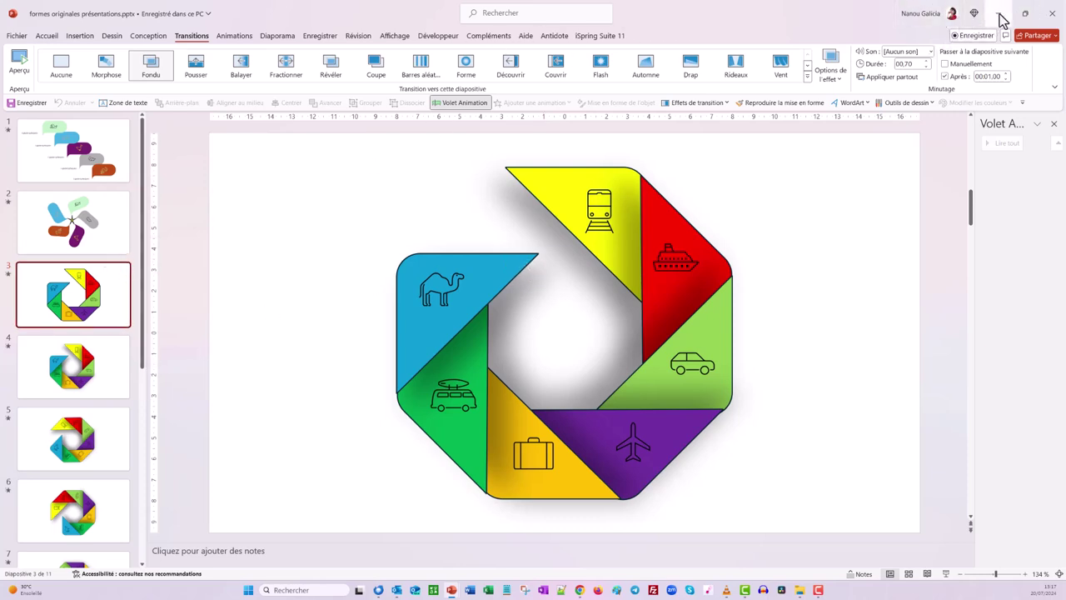
{"action": "left_click", "coordinate": [99, 168]}
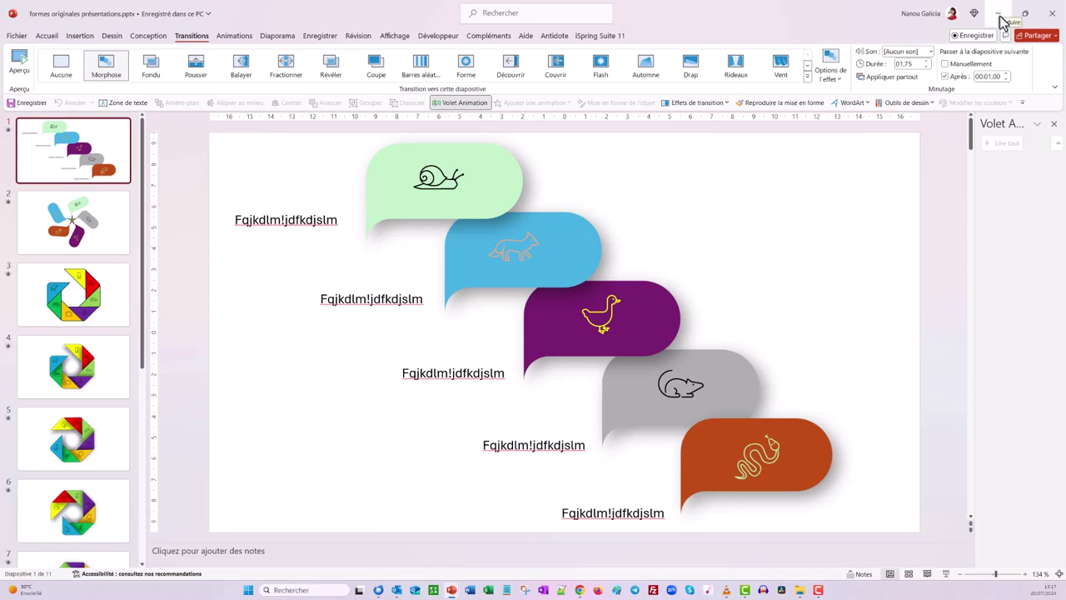
{"action": "left_click", "coordinate": [999, 15]}
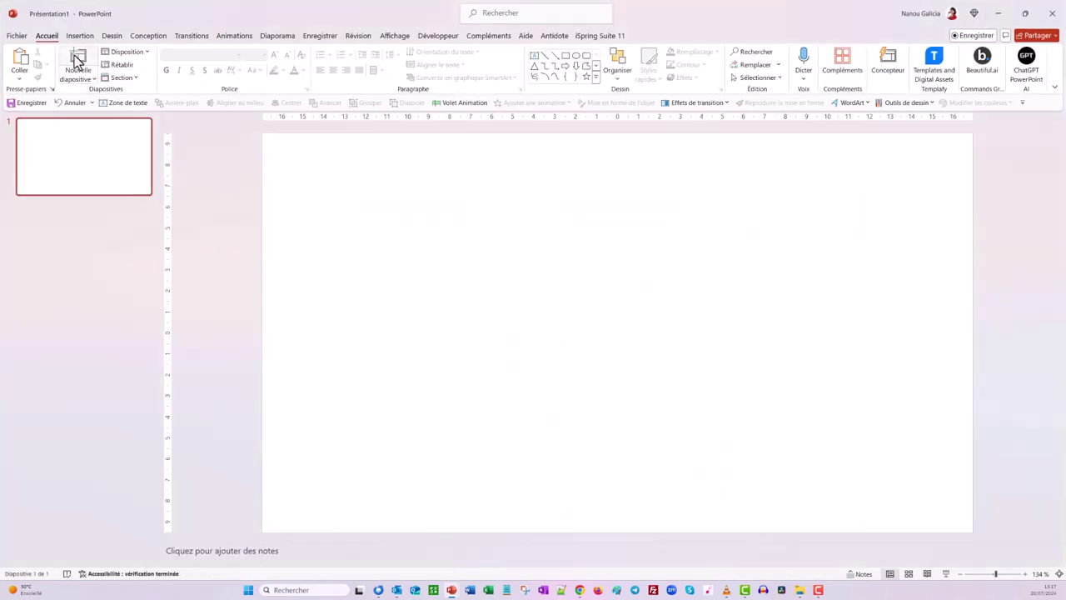
- Draw a diagonal-rounded-corner rectangle and size it 7.5 cm high by 5.5 cm wide
{"action": "left_click", "coordinate": [81, 36]}
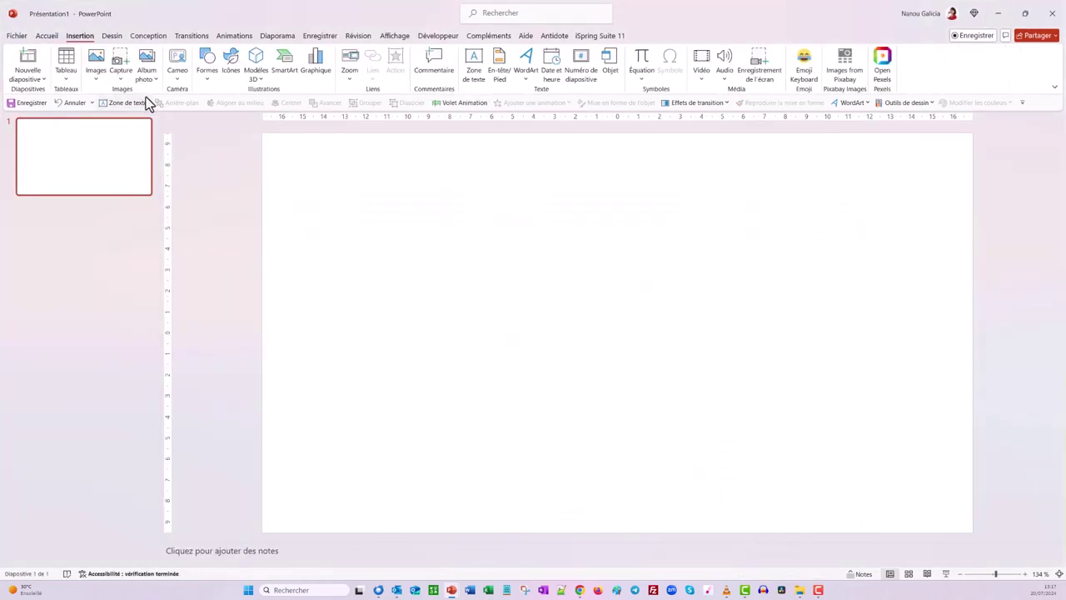
{"action": "left_click", "coordinate": [210, 79]}
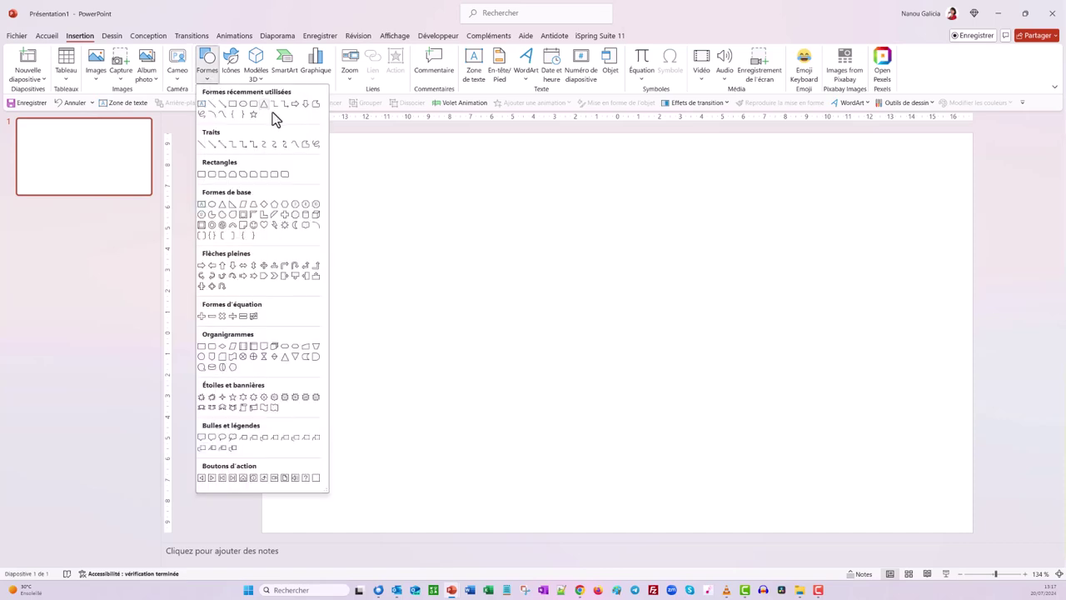
{"action": "left_click", "coordinate": [284, 175]}
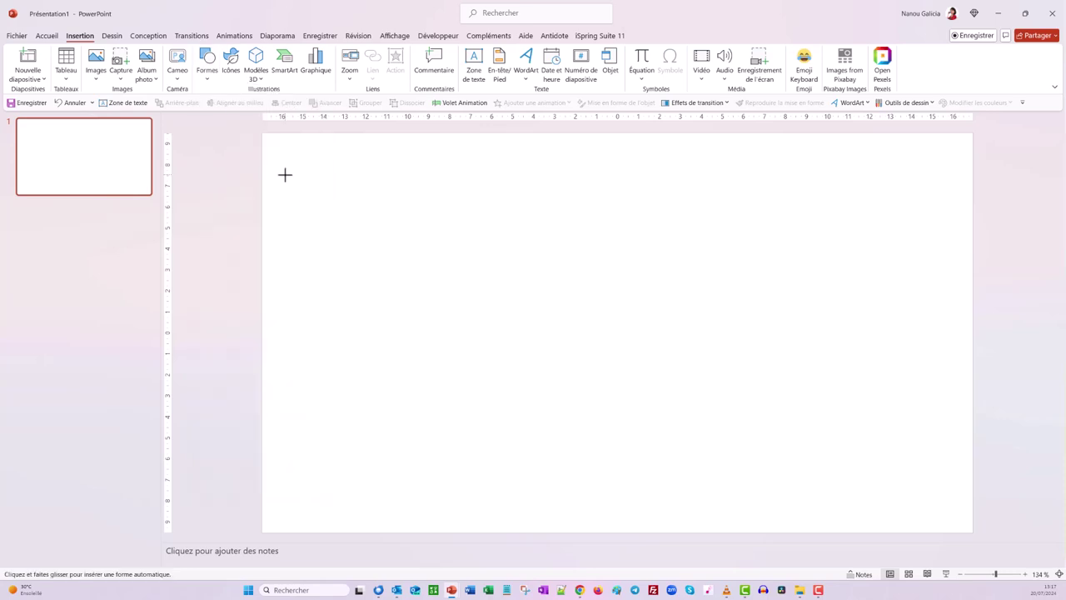
{"action": "mouse_move", "coordinate": [440, 208]}
{"action": "left_mouse_down"}
{"action": "mouse_move", "coordinate": [641, 325]}
{"action": "mouse_move", "coordinate": [581, 274]}
{"action": "left_mouse_up"}
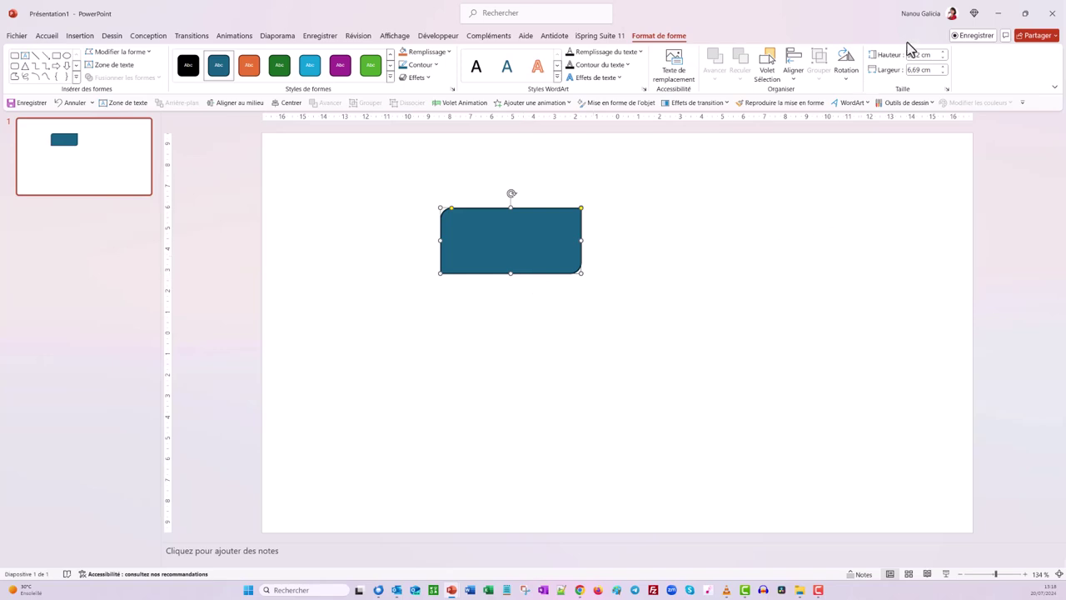
{"action": "left_click", "coordinate": [921, 54]}
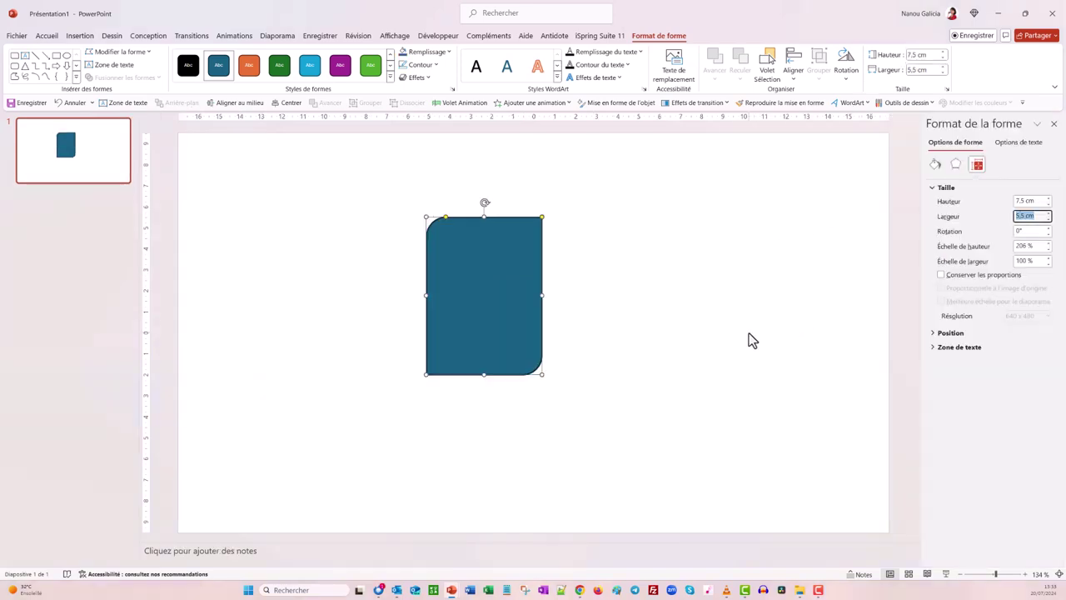
{"action": "left_click", "coordinate": [753, 340]}
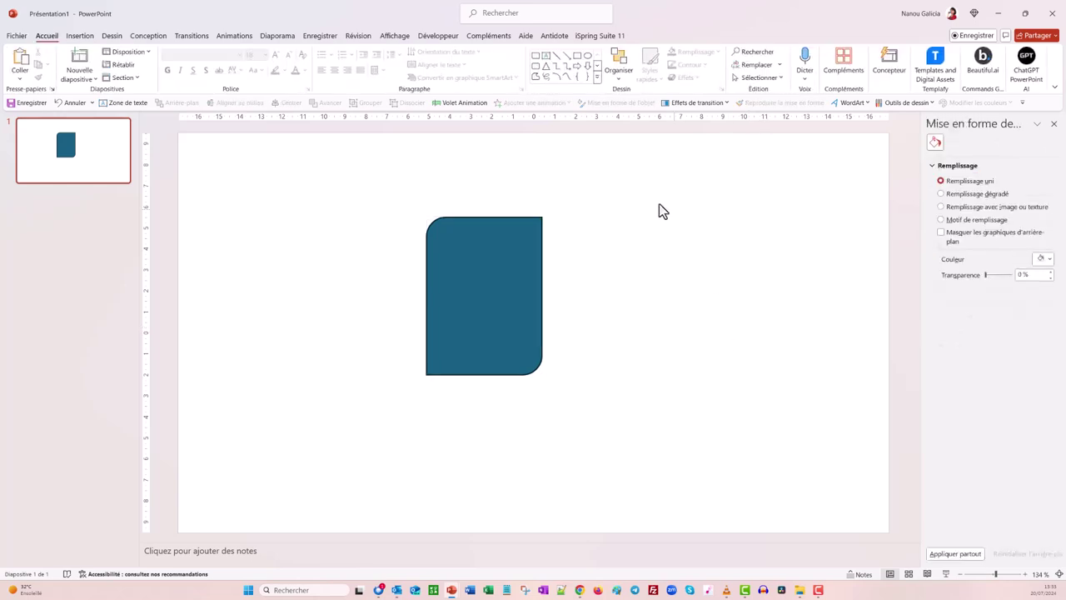
- Make the rectangle's diagonal corners rounder with the yellow handle, then drag a copy rightward
{"action": "left_click", "coordinate": [484, 288]}
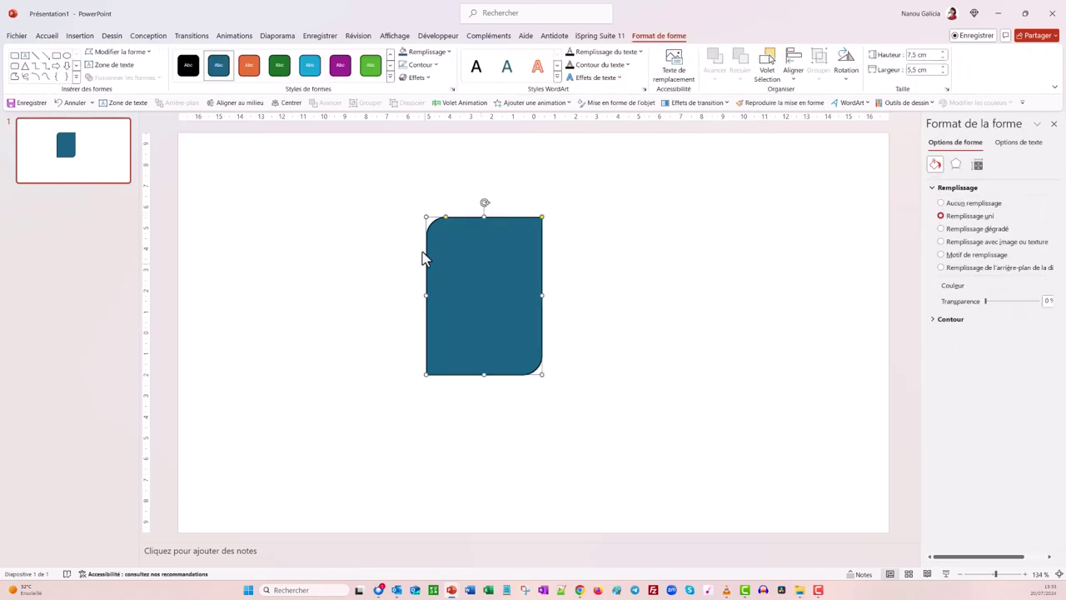
{"action": "left_click_drag", "start_coordinate": [446, 225], "coordinate": [465, 234]}
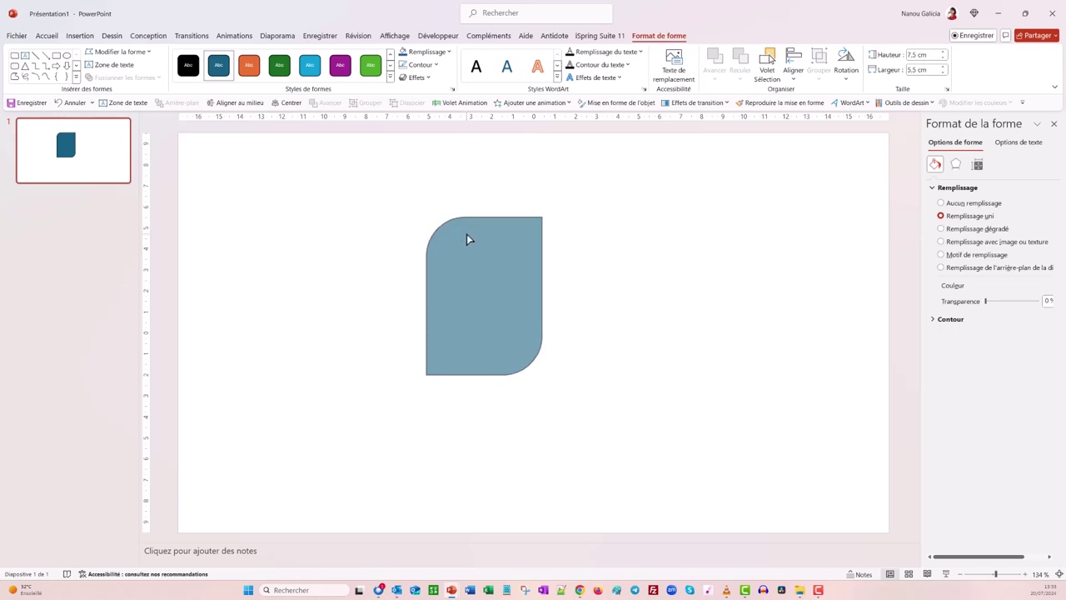
{"action": "left_click_drag", "start_coordinate": [464, 232], "coordinate": [467, 234]}
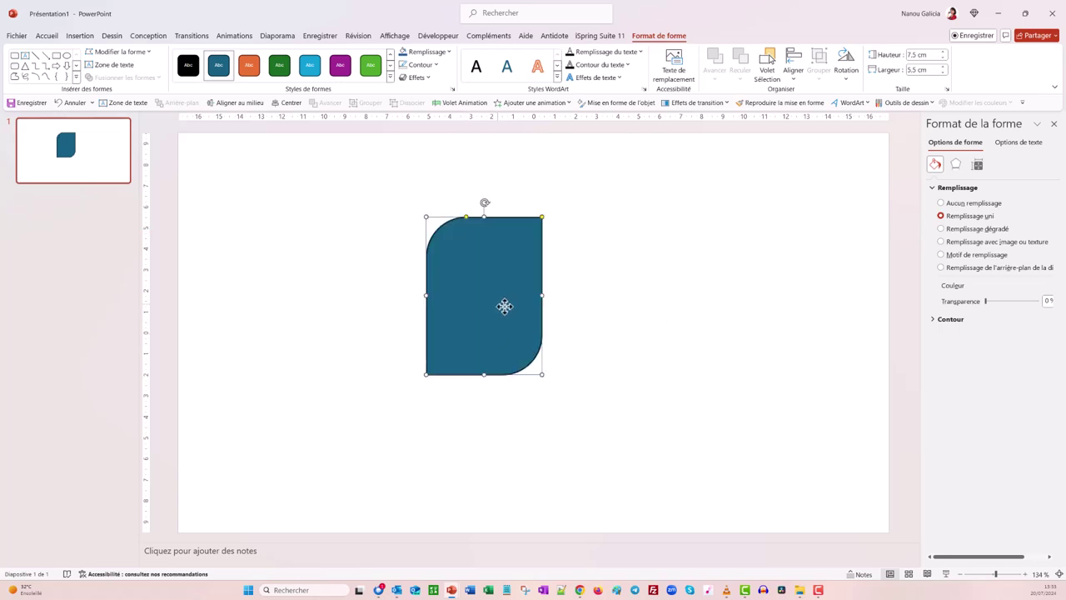
{"action": "left_click_drag", "start_coordinate": [497, 304], "coordinate": [685, 303]}
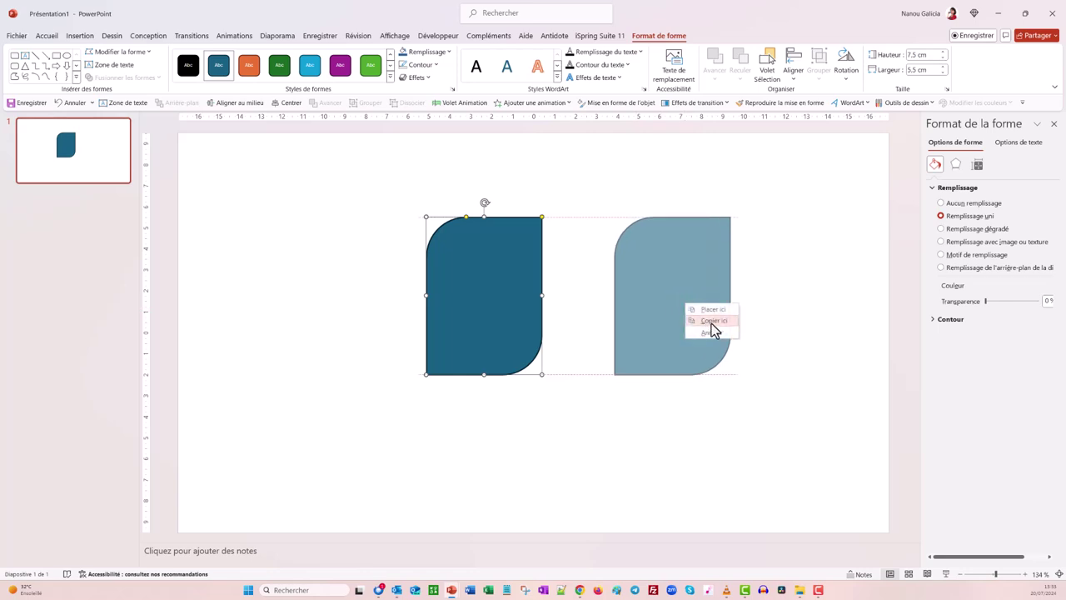
- Drop the copy to the right of the blue shape and set its height to 4 cm
{"action": "left_click", "coordinate": [712, 322]}
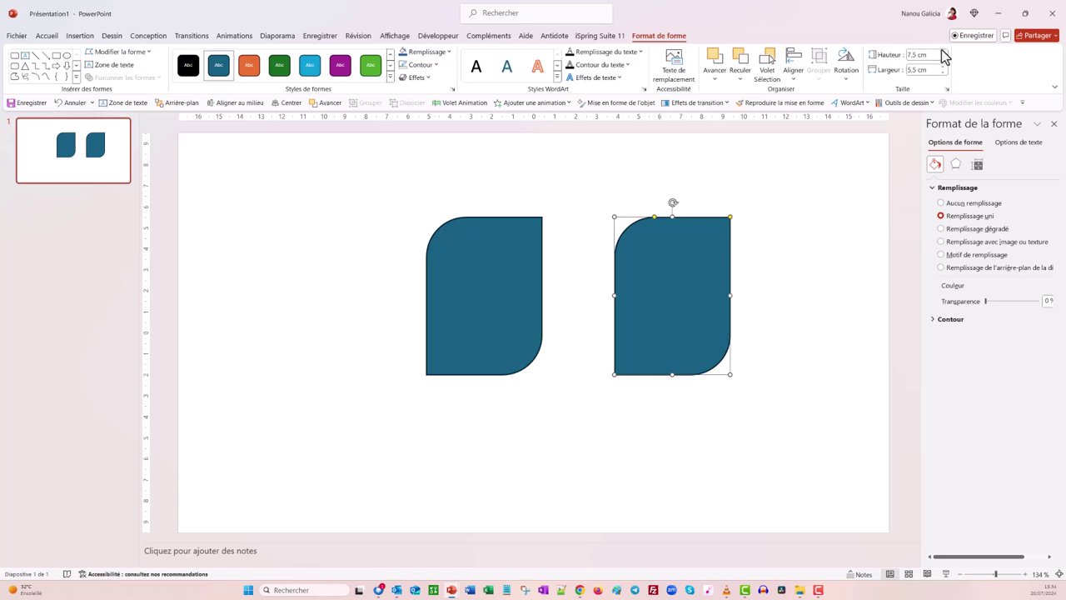
{"action": "left_click", "coordinate": [979, 165]}
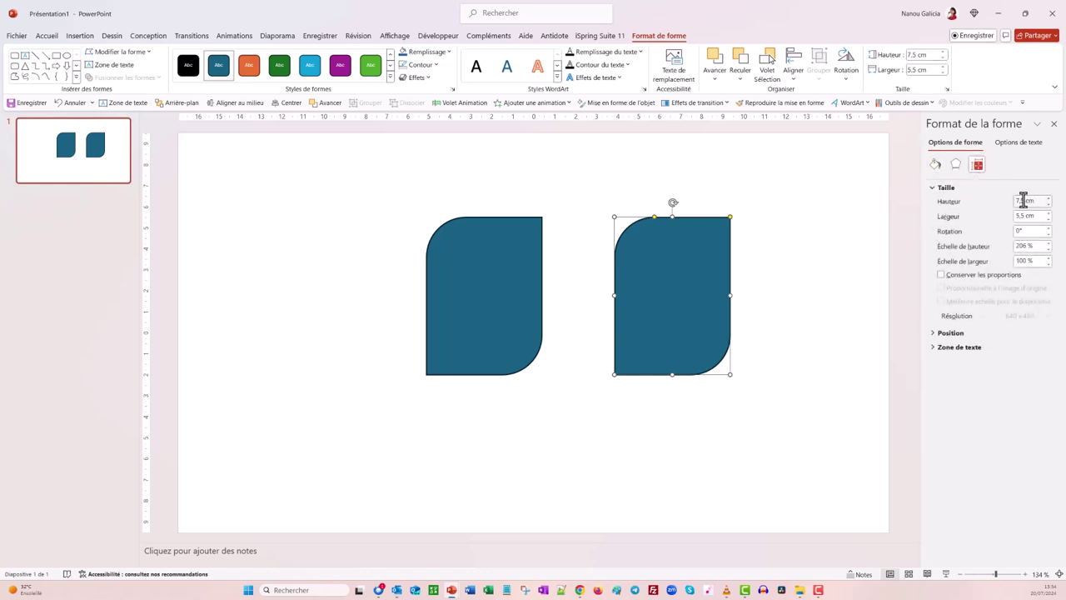
{"action": "left_click_drag", "start_coordinate": [1027, 200], "coordinate": [1013, 201]}
{"action": "type", "text": "4"}
{"action": "left_click", "coordinate": [832, 295]}
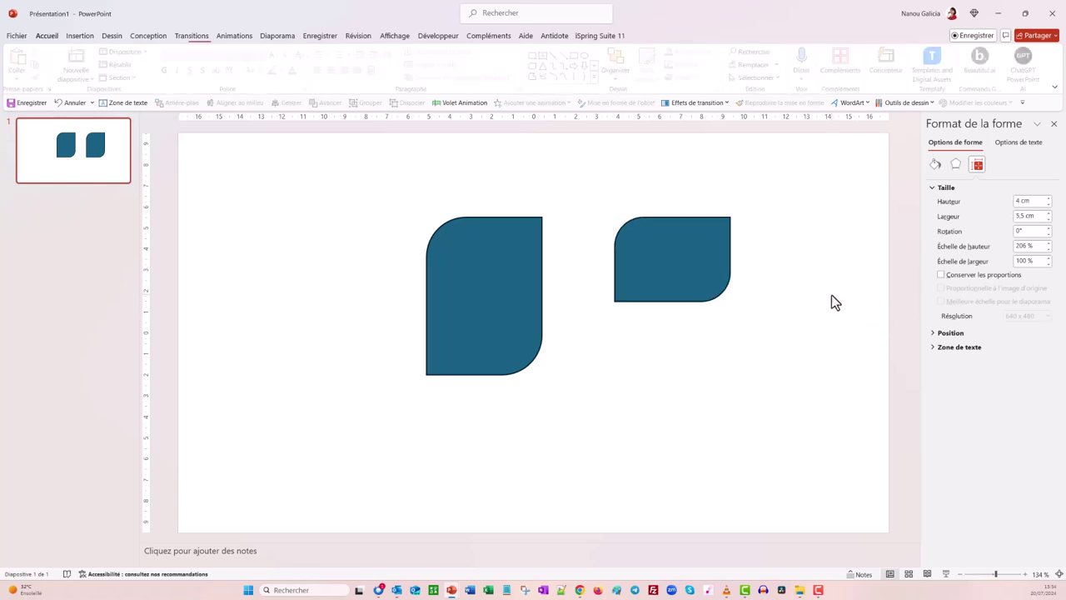
- Fill the shortened copy light green
{"action": "left_click", "coordinate": [677, 263]}
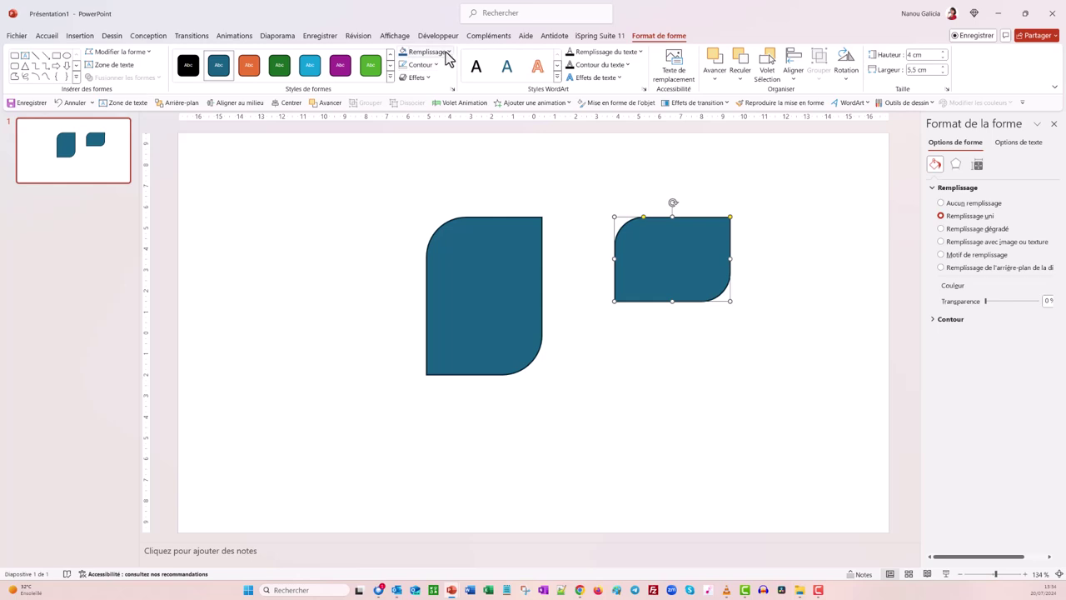
{"action": "left_click", "coordinate": [446, 53]}
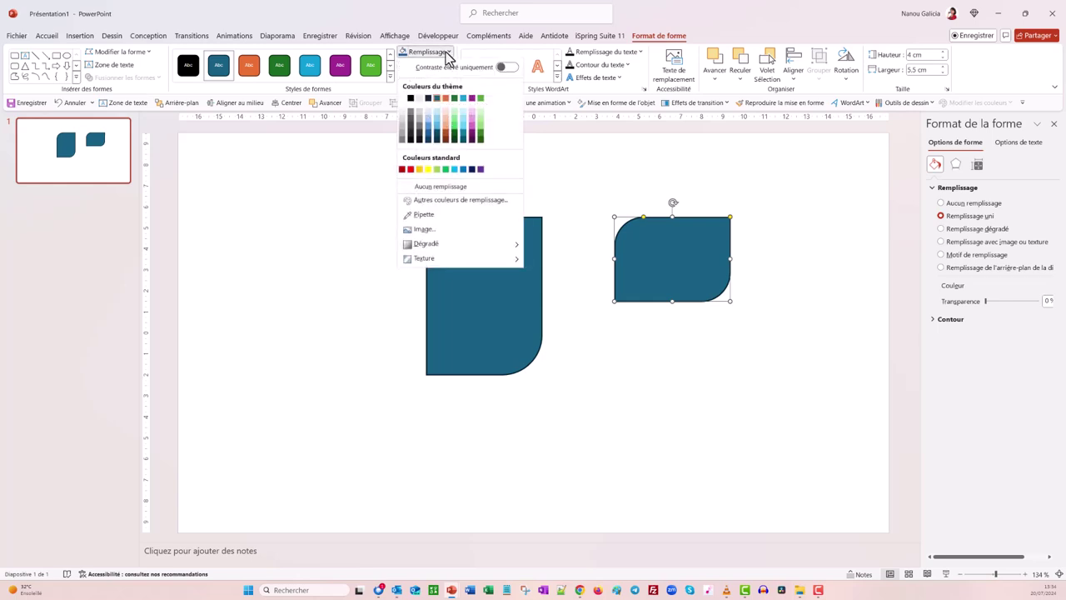
{"action": "left_click", "coordinate": [480, 122]}
{"action": "left_click", "coordinate": [678, 355]}
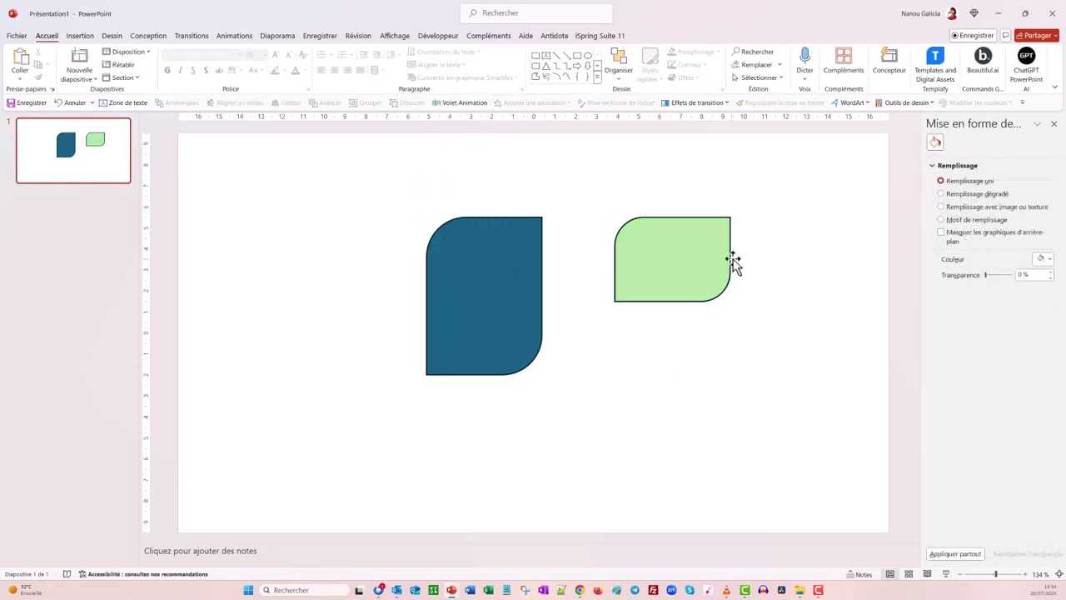
{"action": "left_click", "coordinate": [680, 252]}
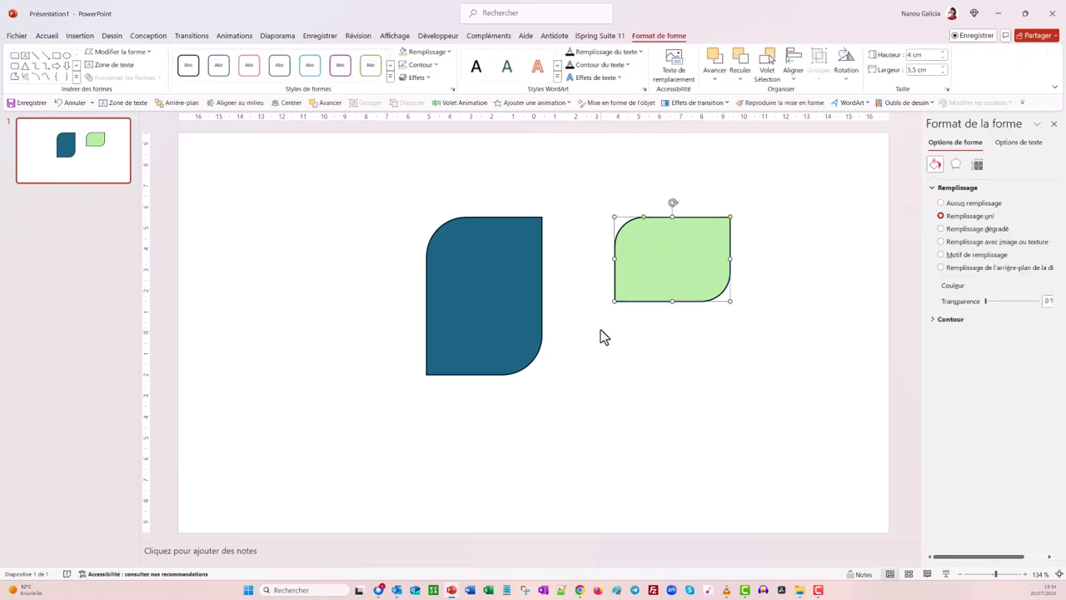
- Move the green shape over the blue shape's lower part and subtract it with Soustraire
{"action": "left_click_drag", "start_coordinate": [644, 262], "coordinate": [456, 334]}
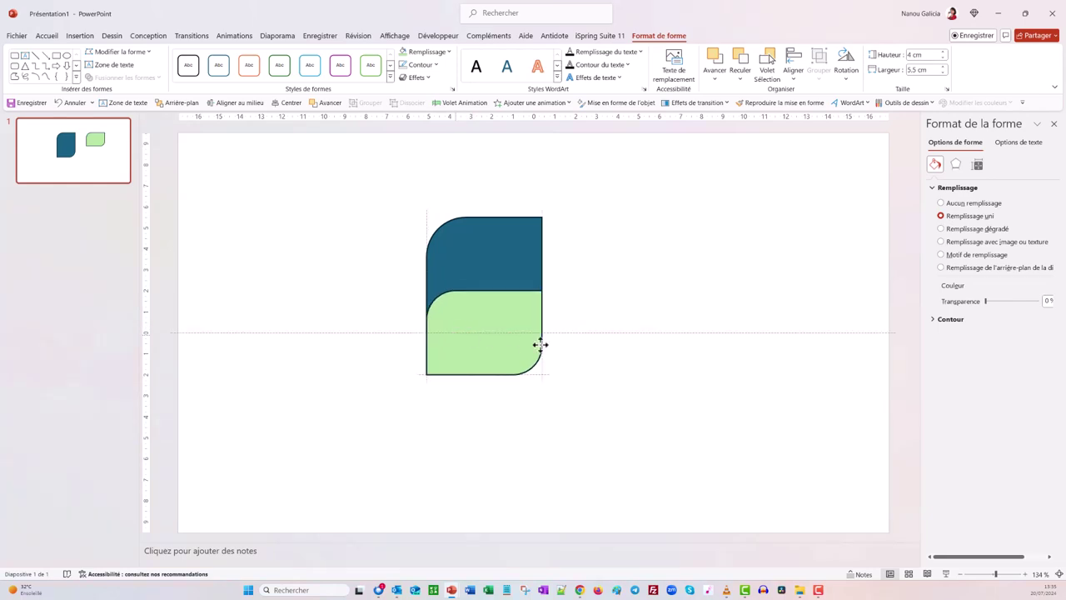
{"action": "left_click", "coordinate": [627, 364]}
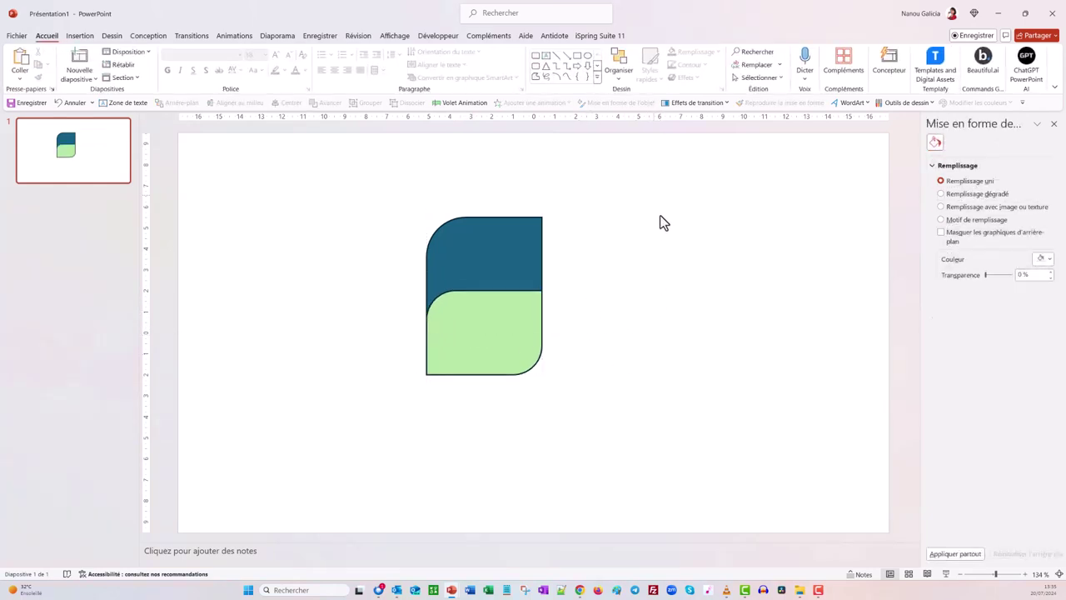
{"action": "left_click", "coordinate": [487, 243]}
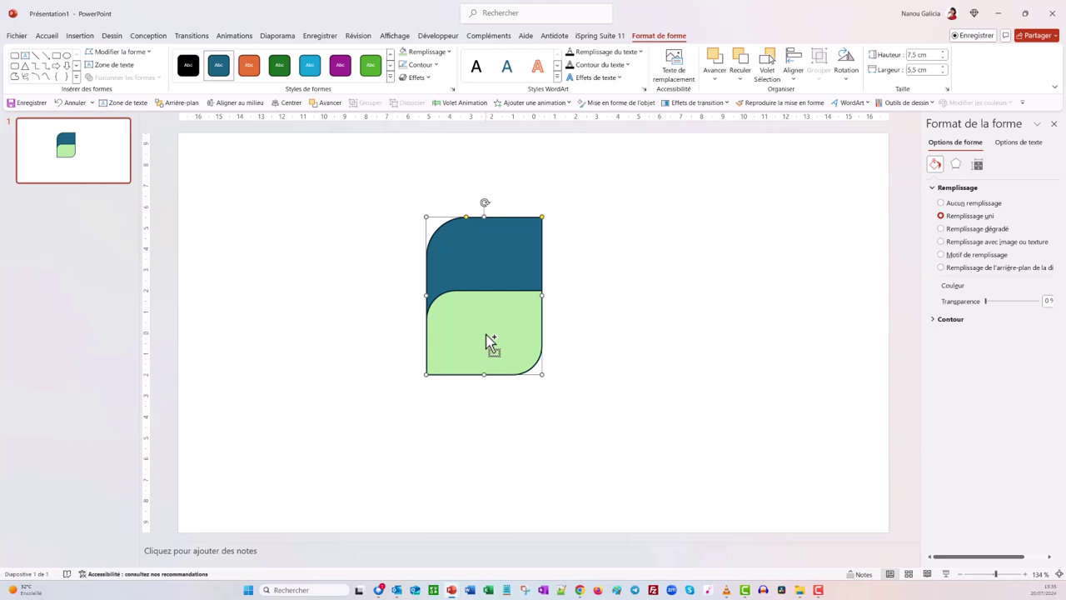
{"action": "left_click", "coordinate": [489, 342], "text": "ctrl"}
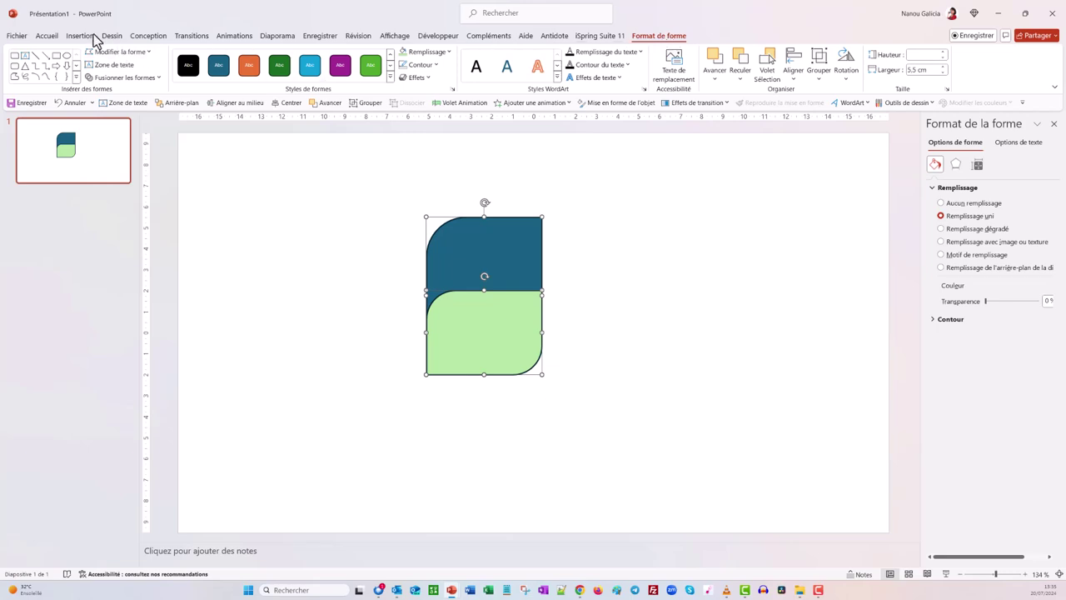
{"action": "left_click", "coordinate": [157, 79]}
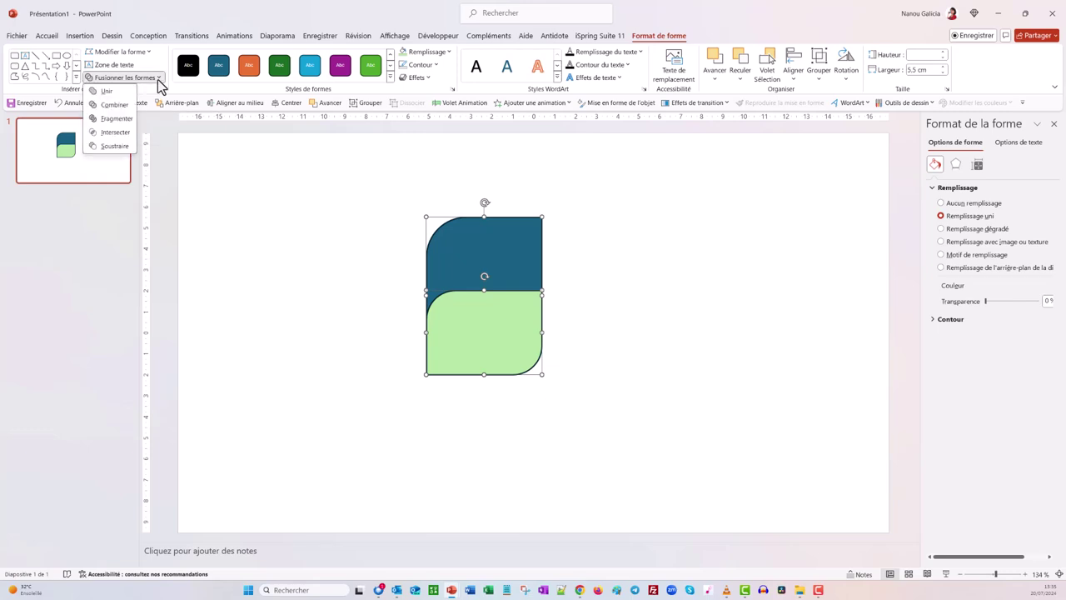
{"action": "left_click", "coordinate": [115, 146]}
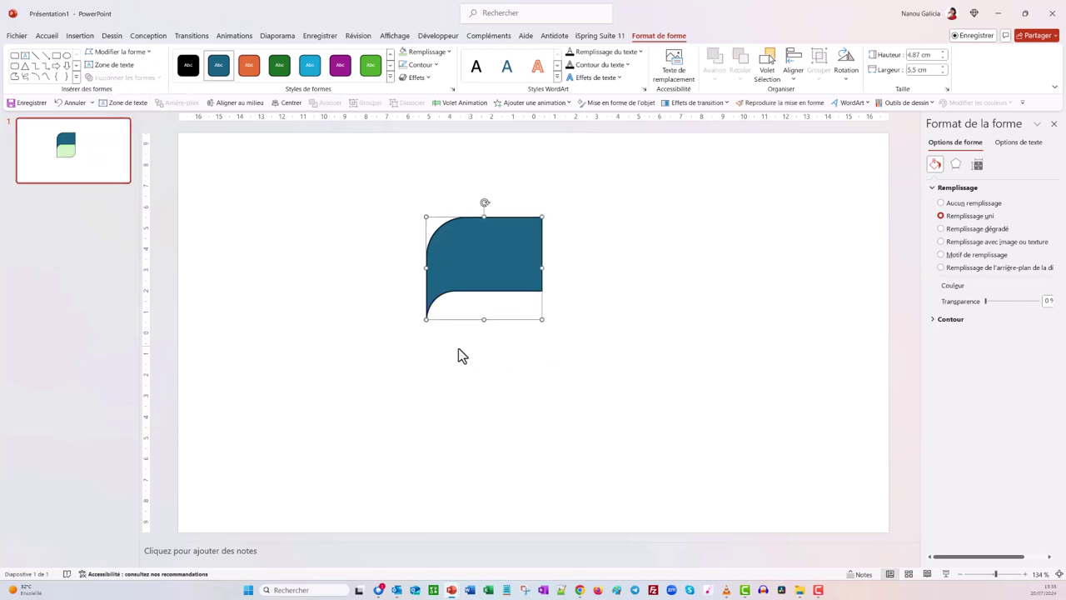
{"action": "left_click", "coordinate": [636, 300]}
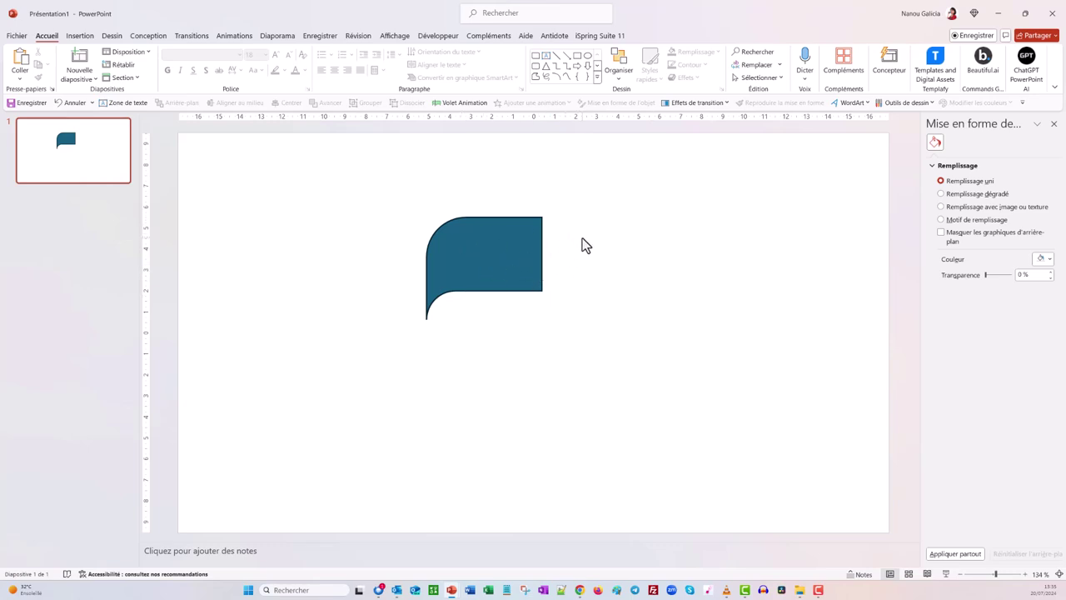
- Draw an ellipse and move and shrink it roughly over the tab's bar
{"action": "left_click", "coordinate": [80, 37]}
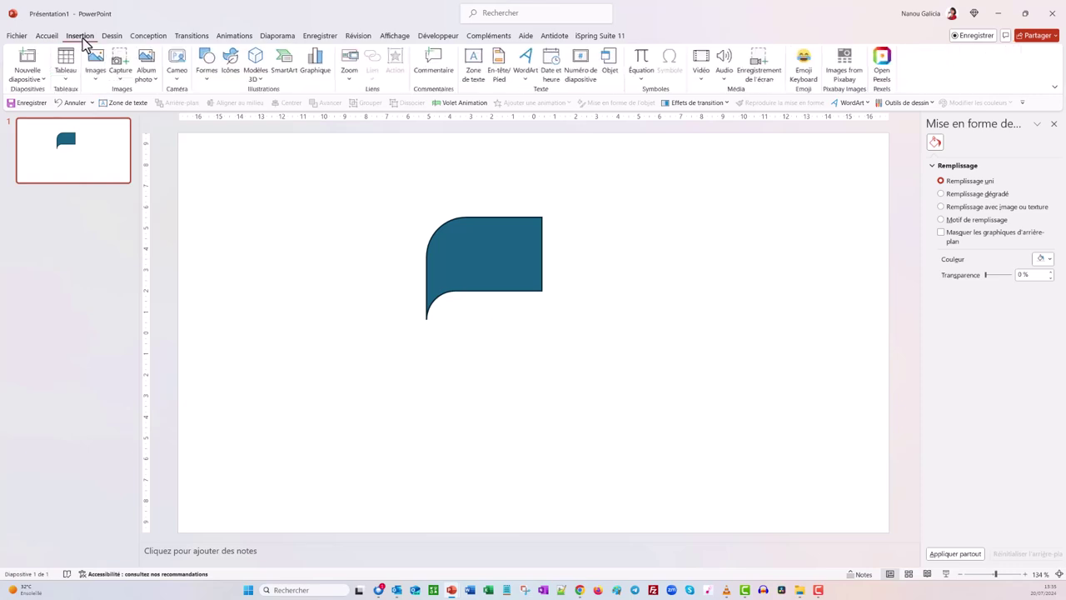
{"action": "left_click", "coordinate": [207, 69]}
{"action": "left_click", "coordinate": [253, 104]}
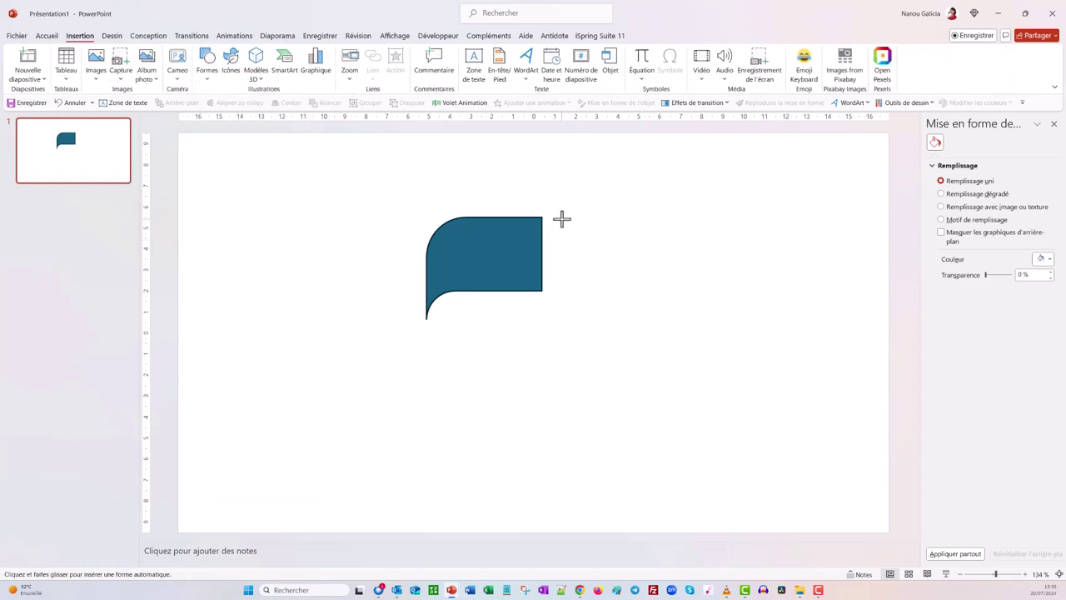
{"action": "left_click_drag", "start_coordinate": [562, 218], "coordinate": [671, 319]}
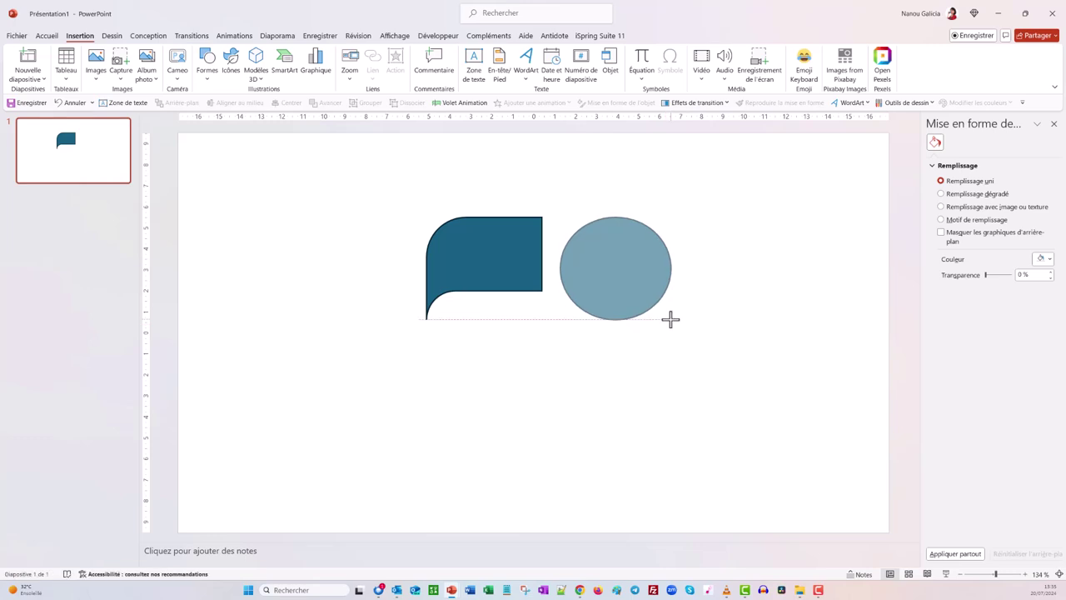
{"action": "key", "text": "Tab"}
{"action": "left_click", "coordinate": [979, 166]}
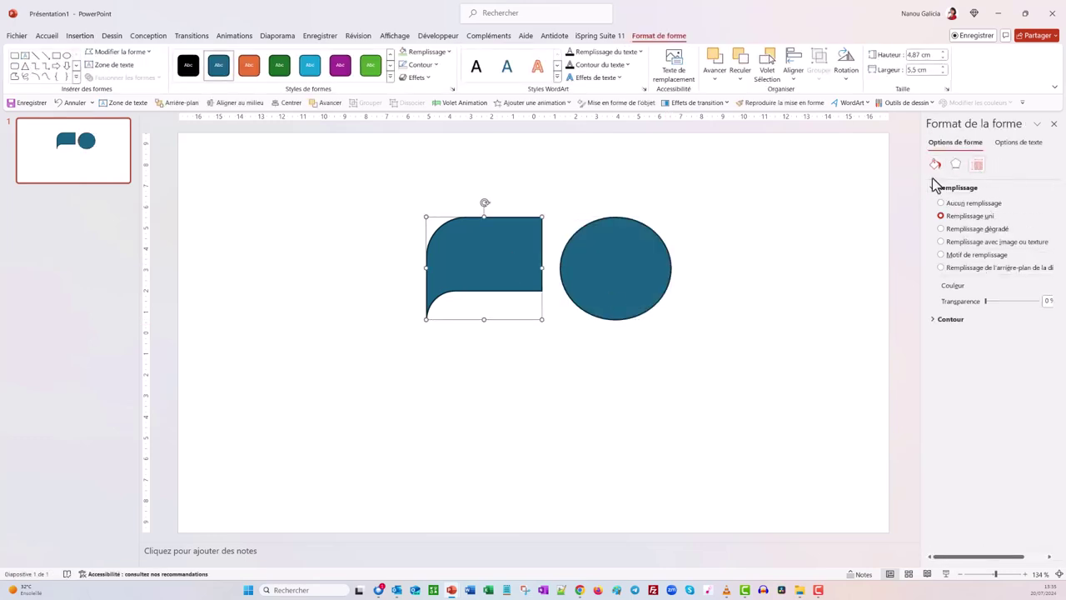
{"action": "left_click_drag", "start_coordinate": [657, 263], "coordinate": [575, 263]}
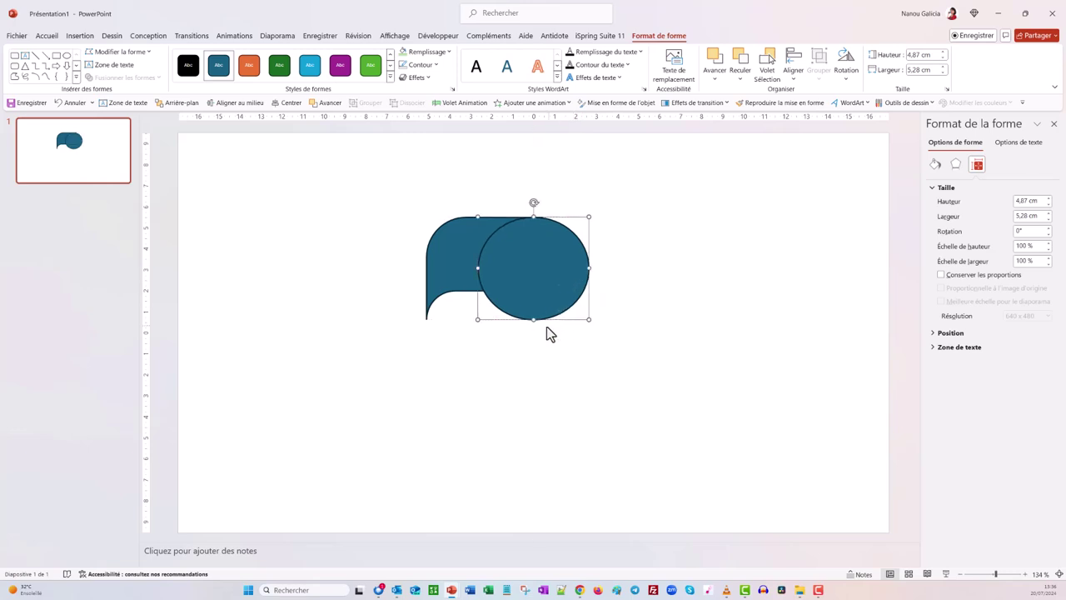
{"action": "left_click_drag", "start_coordinate": [476, 319], "coordinate": [493, 290]}
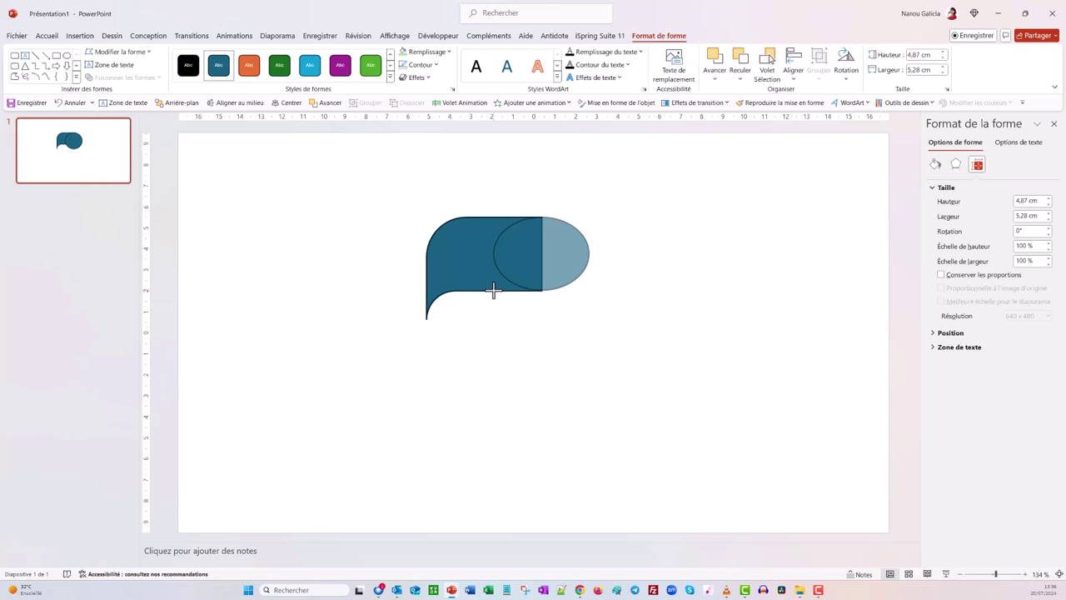
{"action": "left_click_drag", "start_coordinate": [493, 290], "coordinate": [494, 290]}
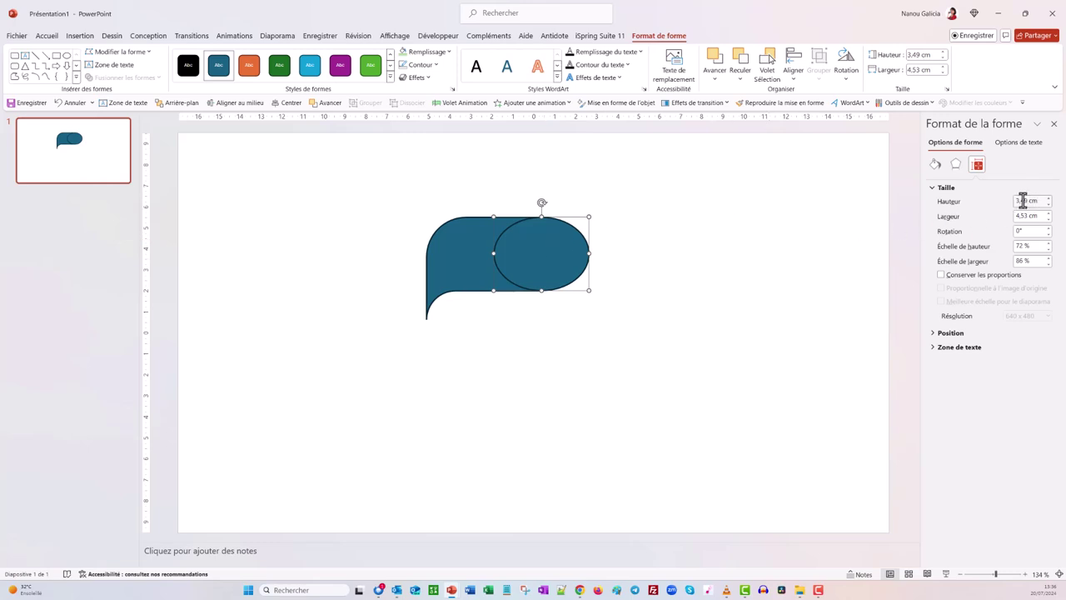
- Size the circle to 3,5 then 3,6 cm and align it with the tab's right end
{"action": "left_click", "coordinate": [1024, 201]}
{"action": "left_click", "coordinate": [1019, 216]}
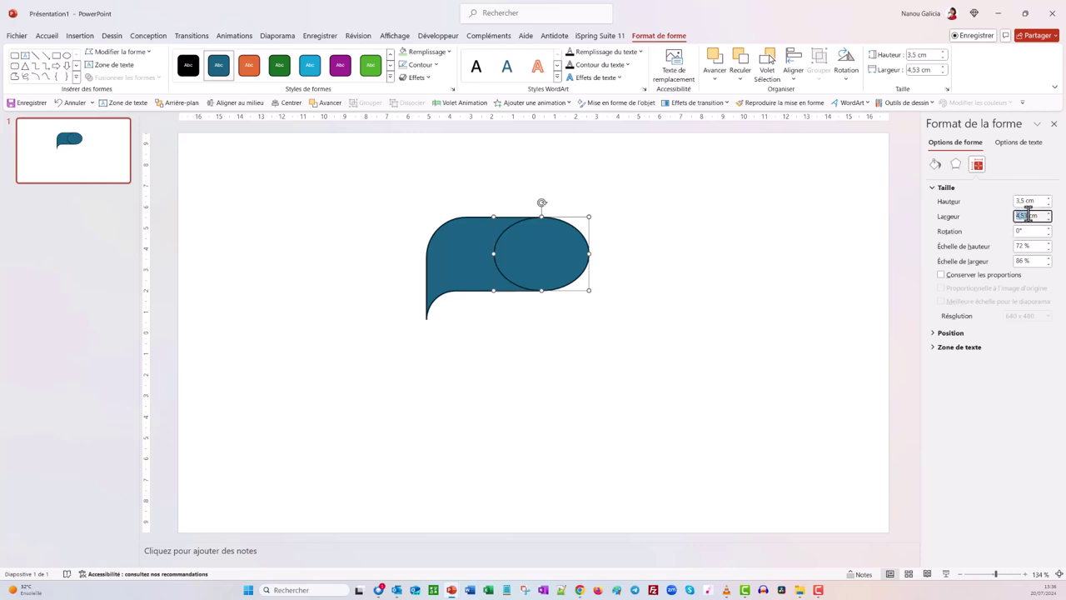
{"action": "type", "text": "3,5"}
{"action": "key", "text": "Return"}
{"action": "left_click_drag", "start_coordinate": [546, 250], "coordinate": [552, 252]}
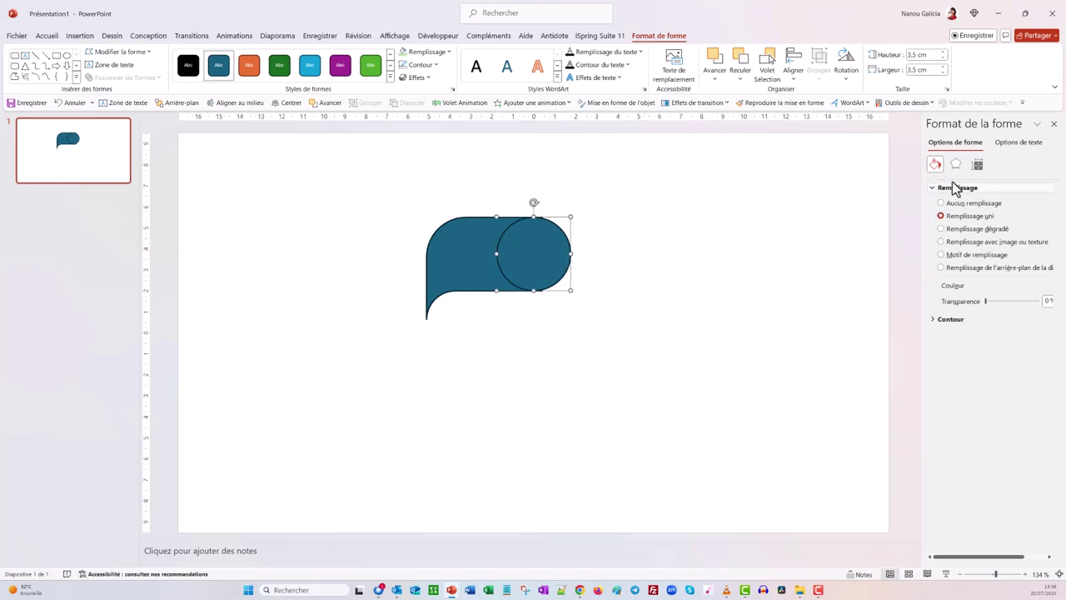
{"action": "left_click", "coordinate": [979, 164]}
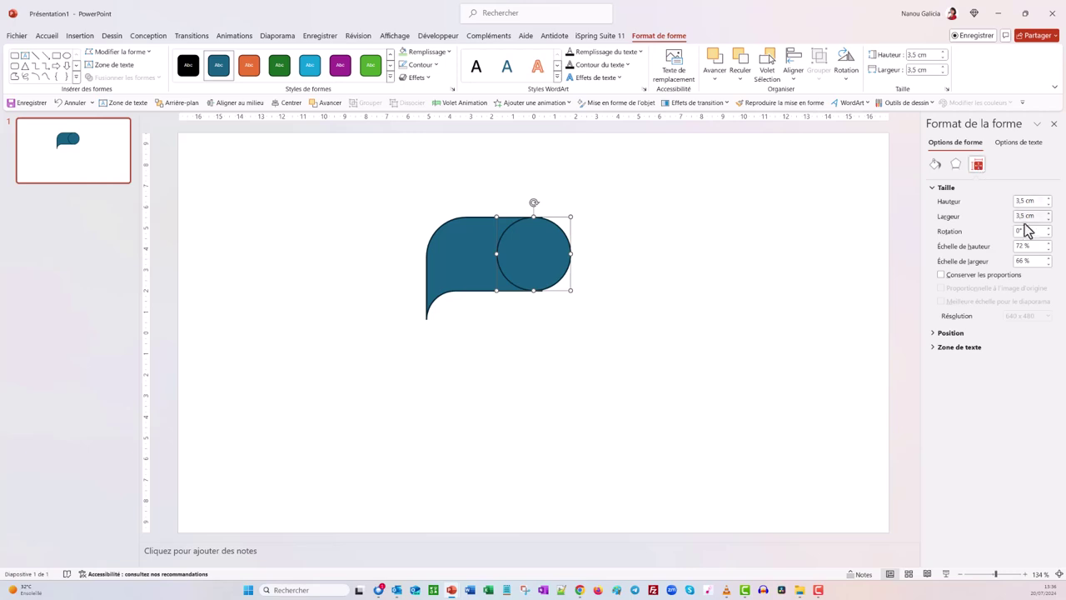
{"action": "left_click", "coordinate": [1049, 199]}
{"action": "left_click", "coordinate": [1049, 214]}
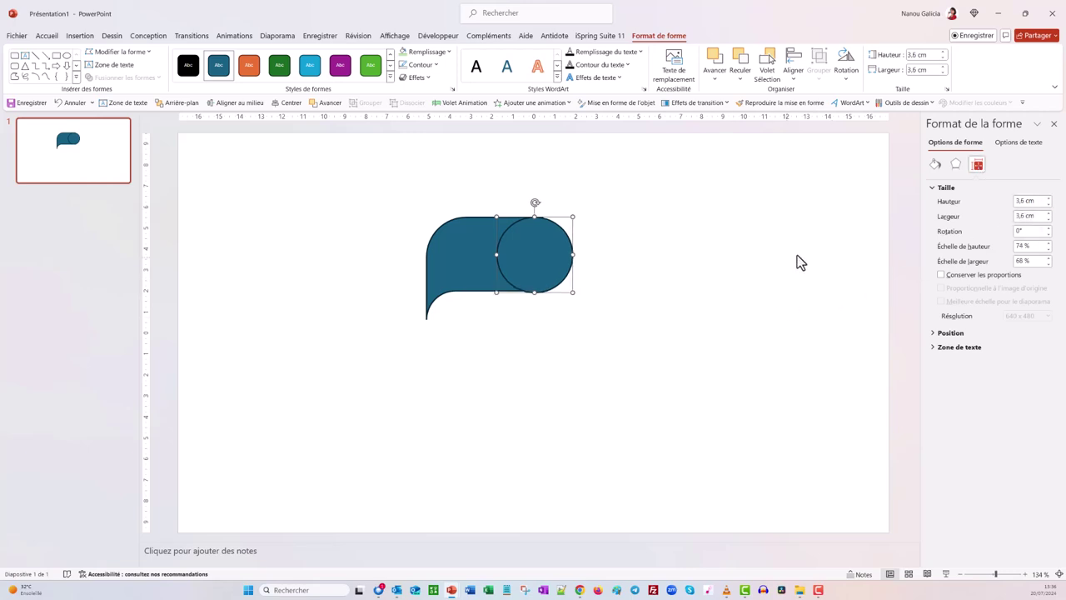
{"action": "left_click", "coordinate": [475, 244], "text": "shift"}
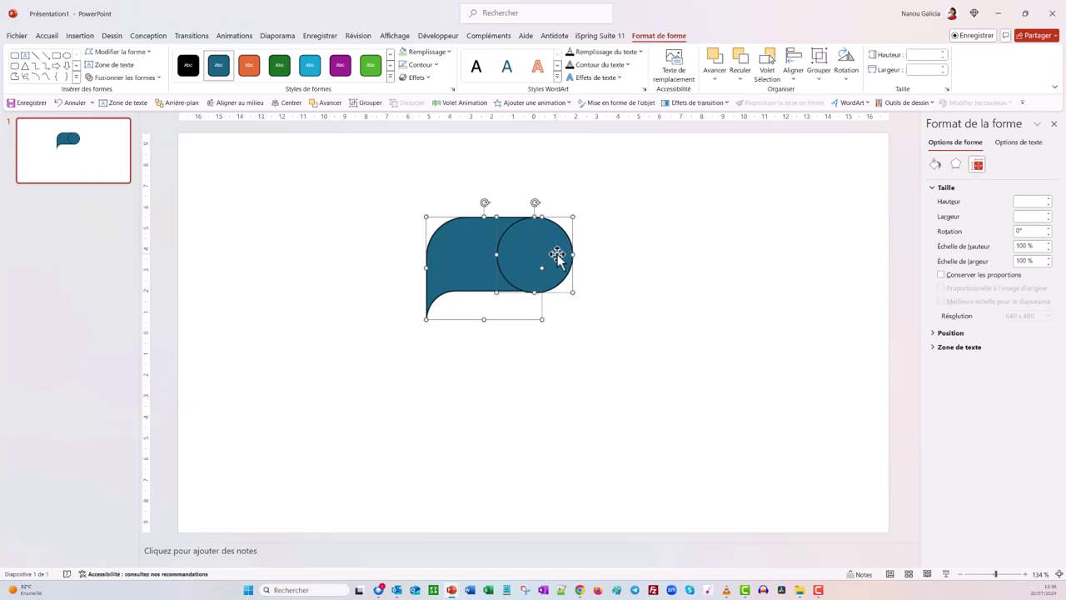
{"action": "left_click", "coordinate": [656, 346]}
{"action": "left_click_drag", "start_coordinate": [507, 255], "coordinate": [535, 256]}
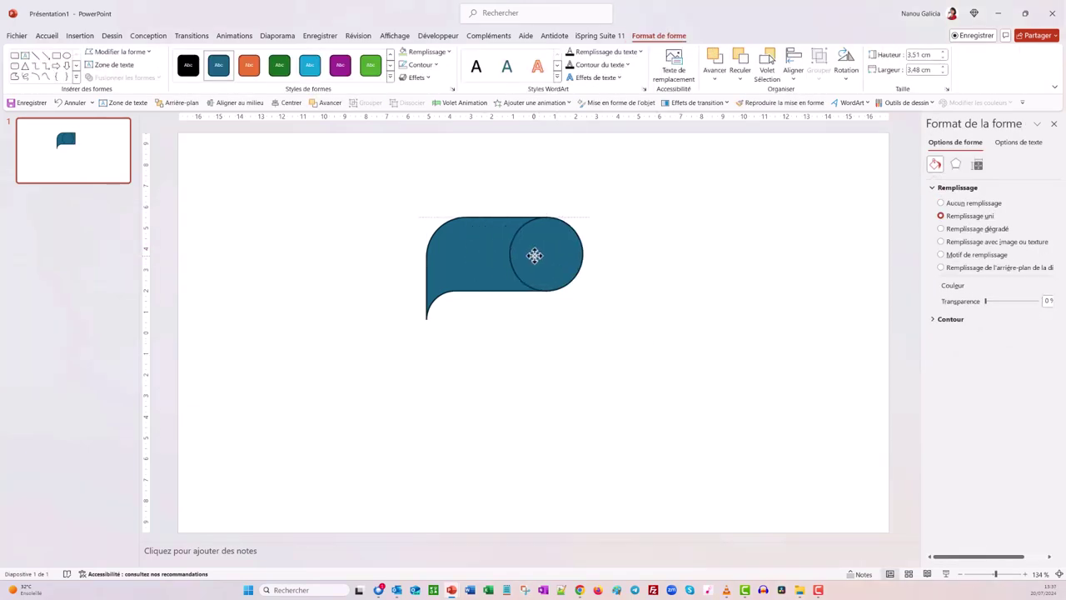
- Group the tab and circle and enlarge the group from a corner handle
{"action": "left_click", "coordinate": [694, 350]}
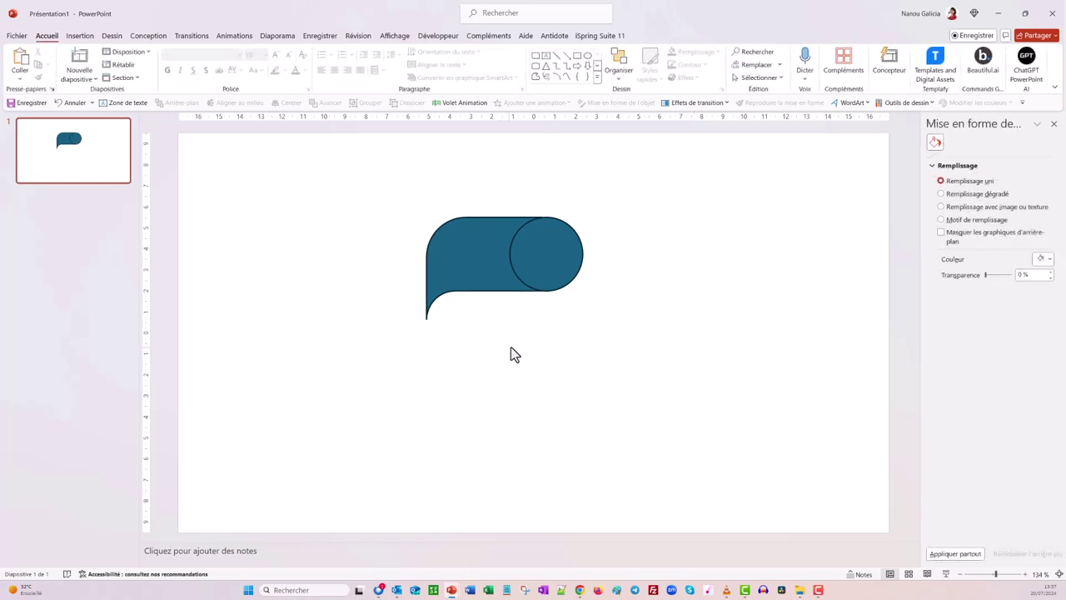
{"action": "left_click", "coordinate": [469, 266]}
{"action": "left_click", "coordinate": [571, 194]}
{"action": "right_click", "coordinate": [558, 273]}
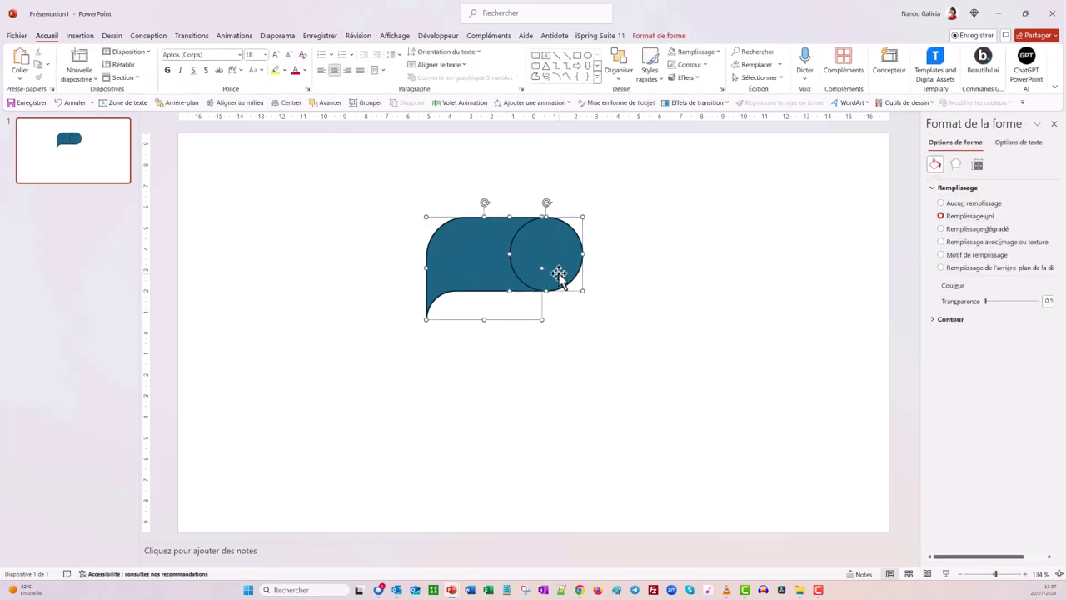
{"action": "mouse_move", "coordinate": [588, 360]}
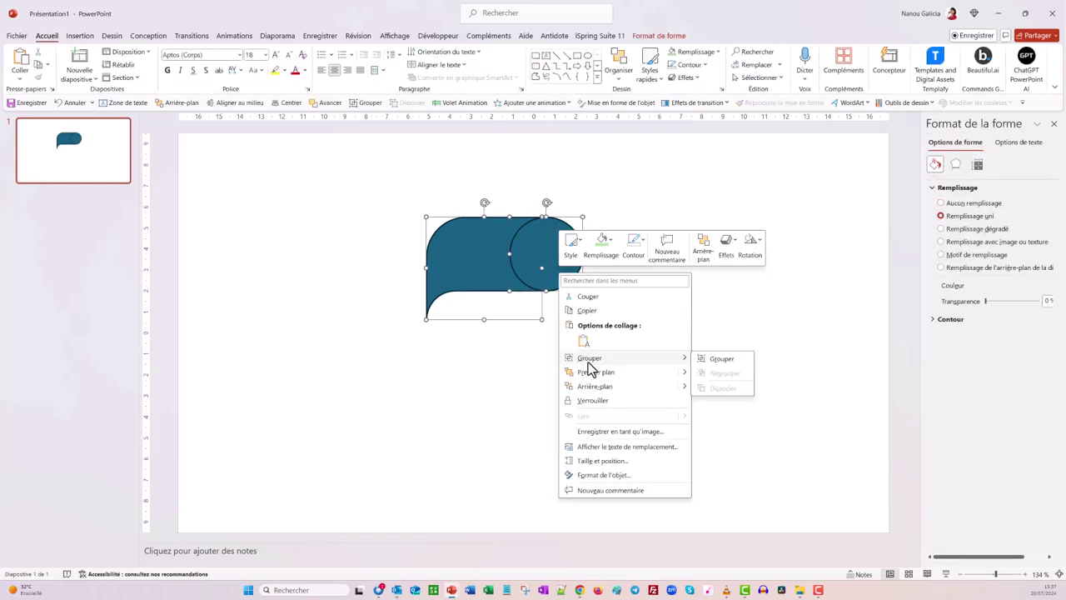
{"action": "left_click", "coordinate": [718, 365]}
{"action": "left_click_drag", "start_coordinate": [585, 323], "coordinate": [712, 414]}
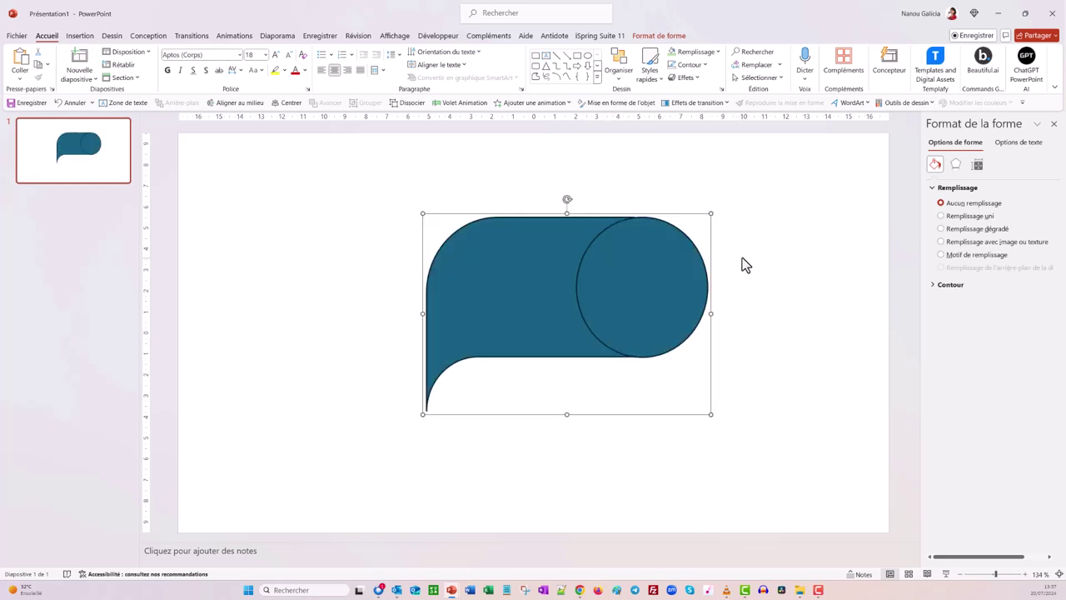
- Ungroup the enlarged tab and circle and nudge both up twice
{"action": "right_click", "coordinate": [664, 283]}
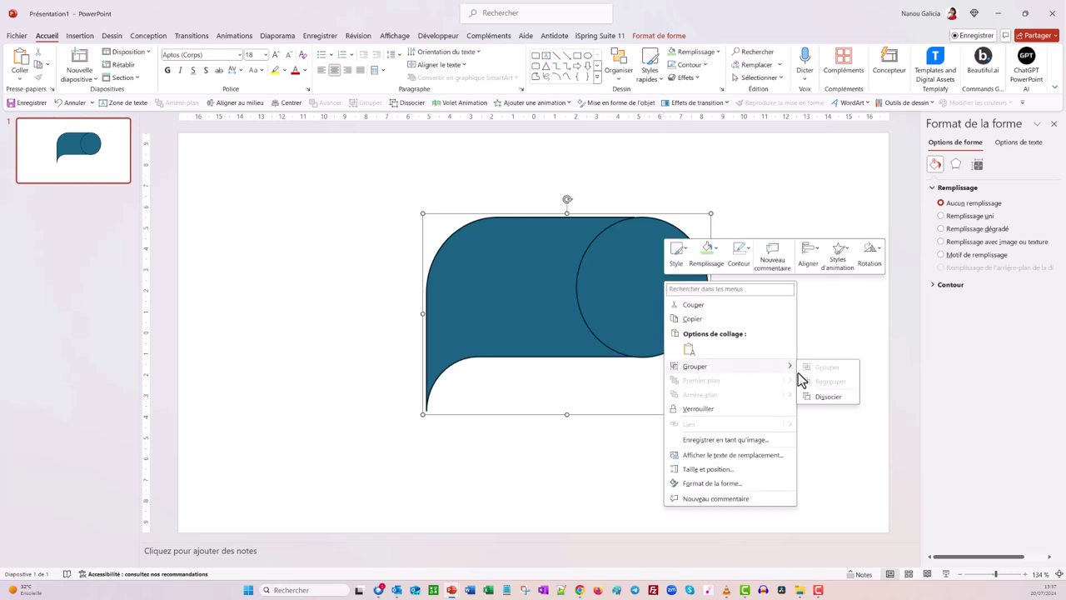
{"action": "left_click", "coordinate": [807, 381]}
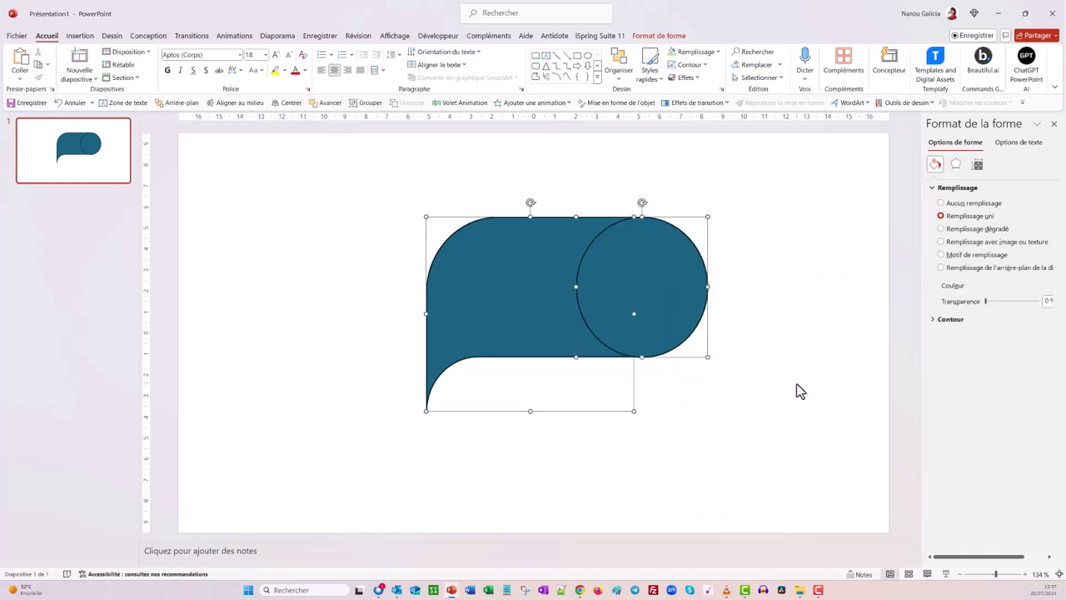
{"action": "key", "text": "Up"}
{"action": "key", "text": "Up"}
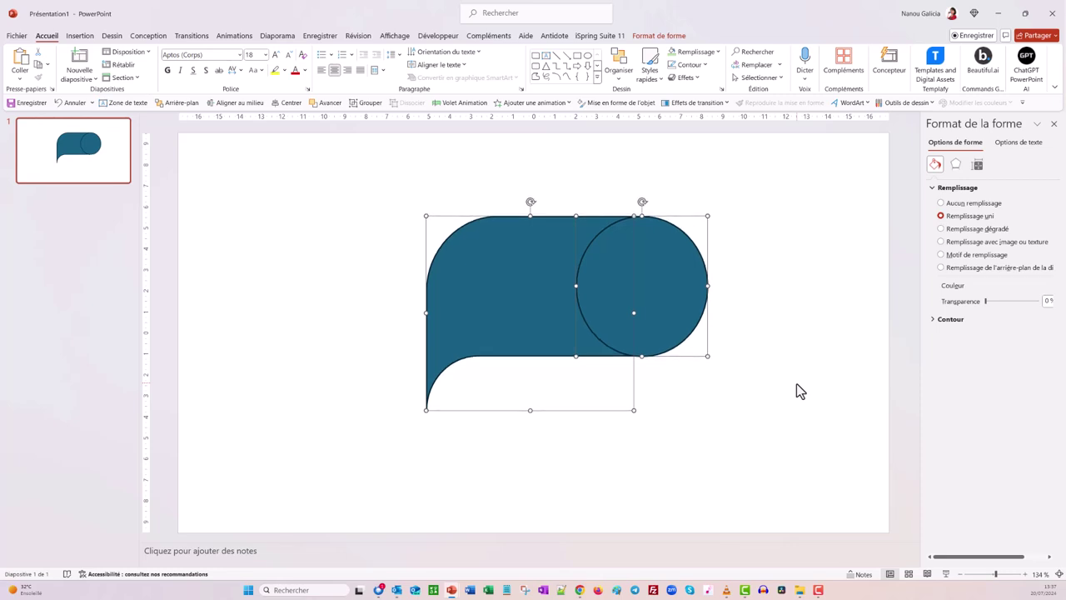
{"action": "key", "text": "Up"}
- Nudge the circle up once and left twice so it meets the tab's rounded end
{"action": "left_click", "coordinate": [755, 502]}
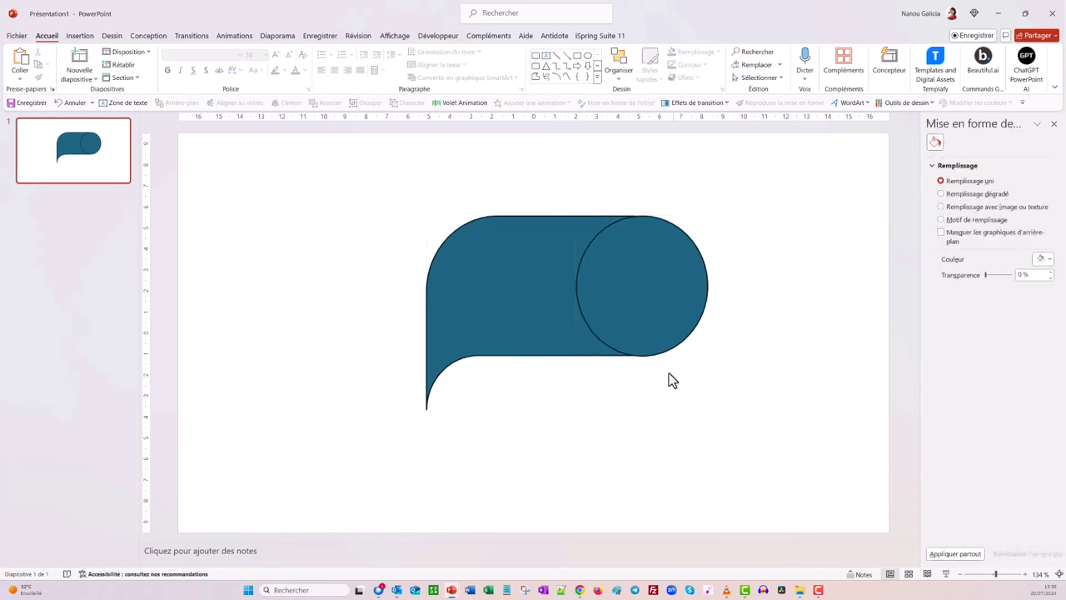
{"action": "left_click", "coordinate": [651, 325]}
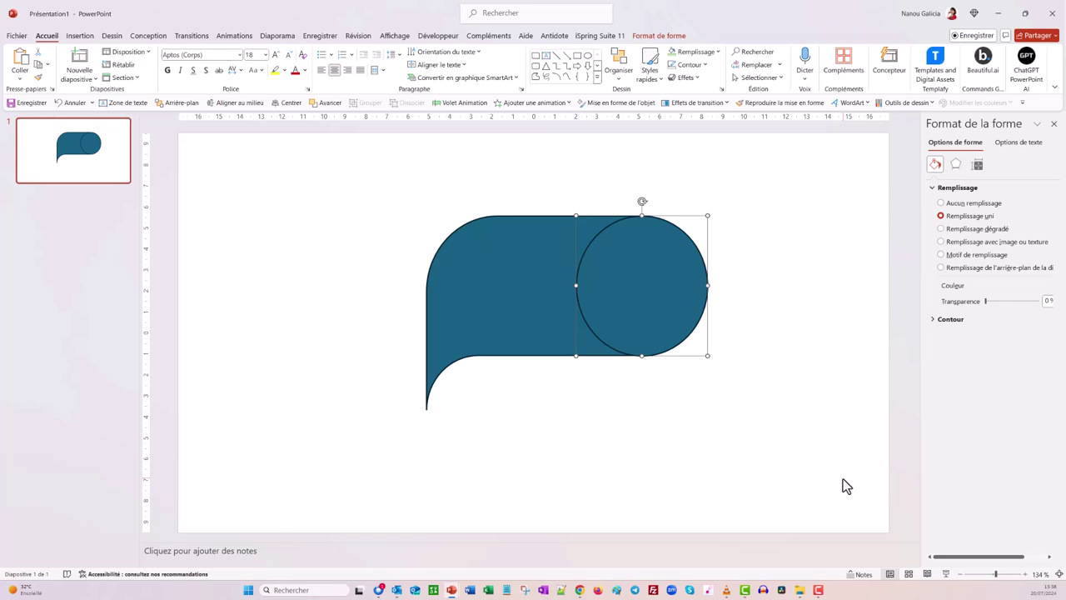
{"action": "key", "text": "Up"}
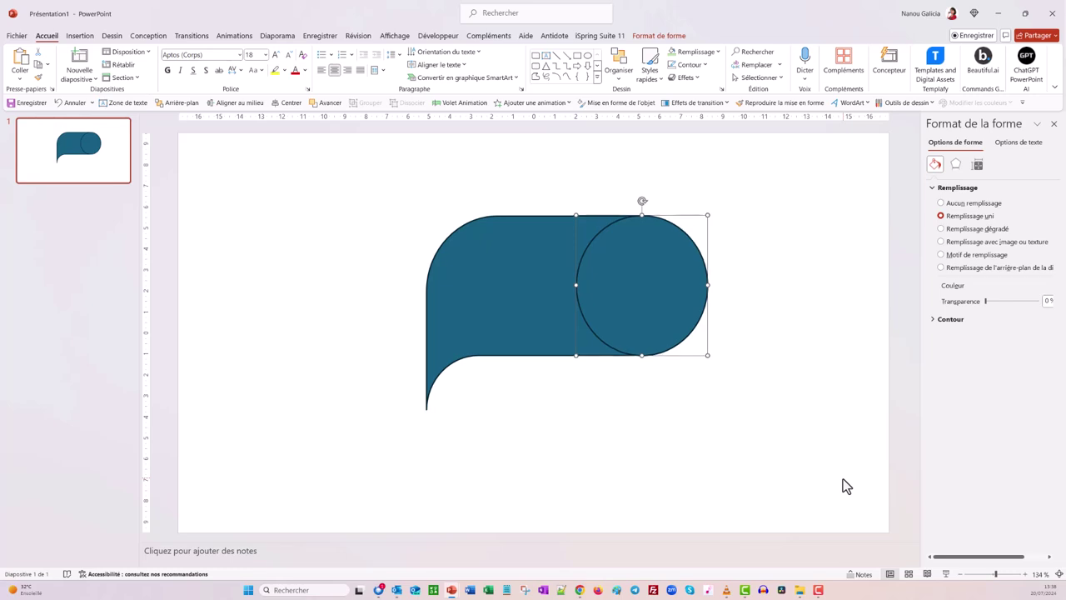
{"action": "left_click", "coordinate": [489, 197]}
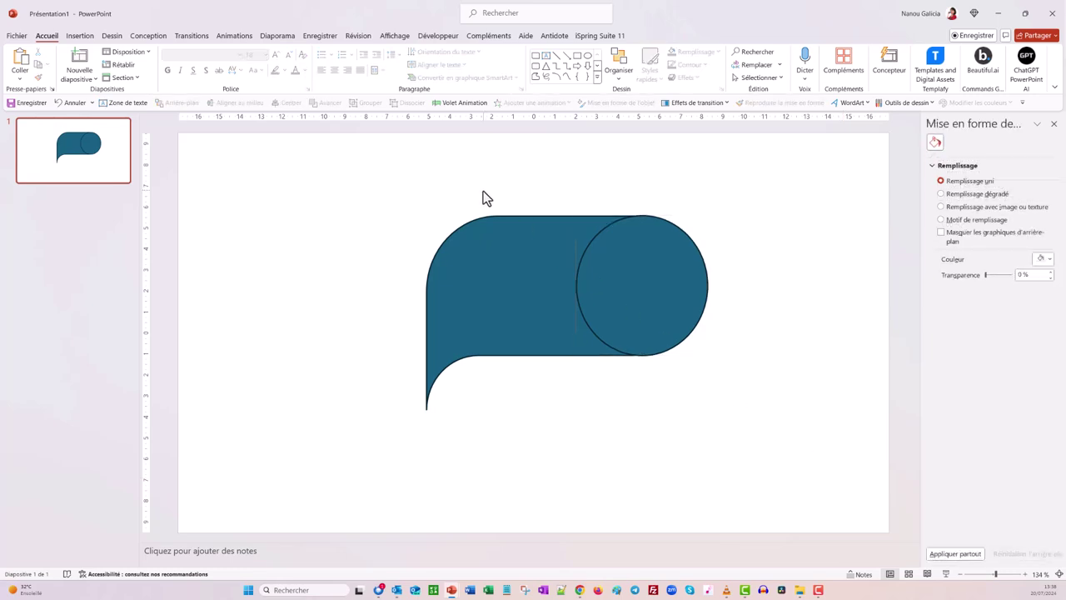
{"action": "left_click", "coordinate": [669, 307]}
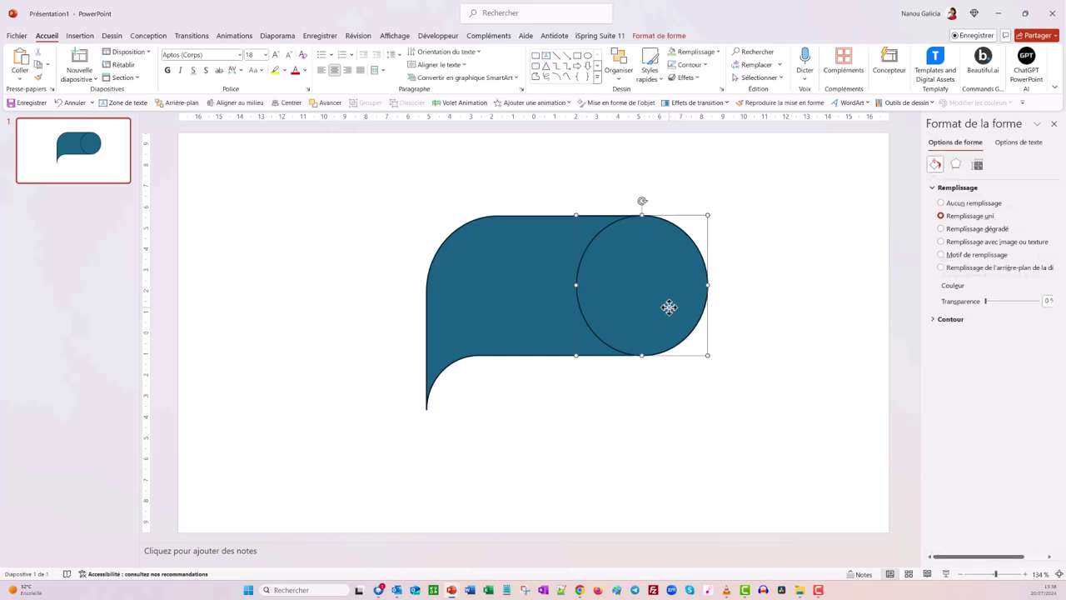
{"action": "key", "text": "Left"}
{"action": "key", "text": "Left"}
{"action": "key", "text": "Left"}
{"action": "key", "text": "Left"}
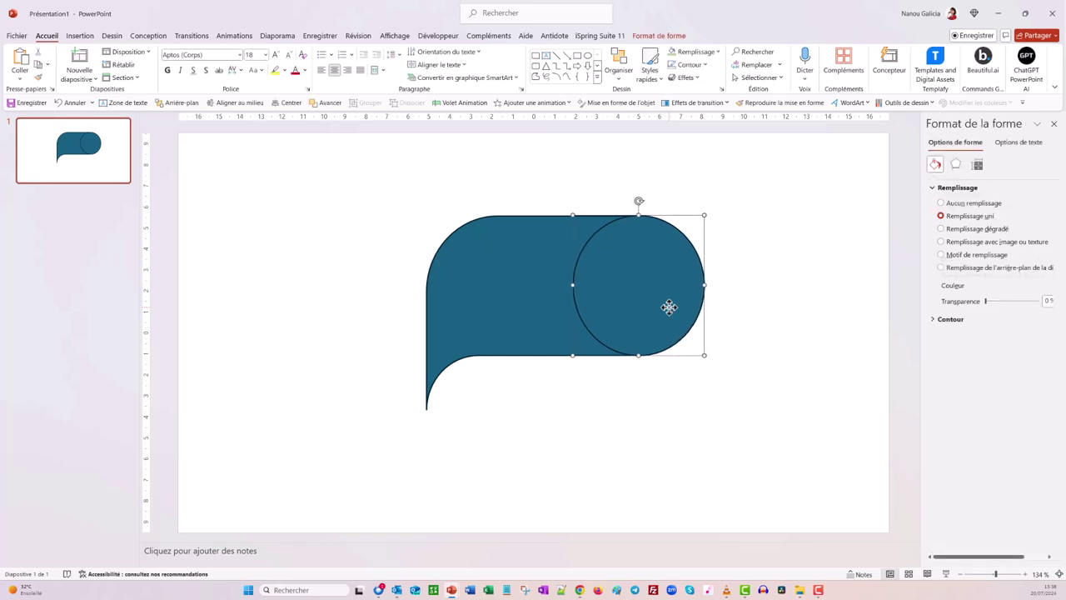
{"action": "key", "text": "Left"}
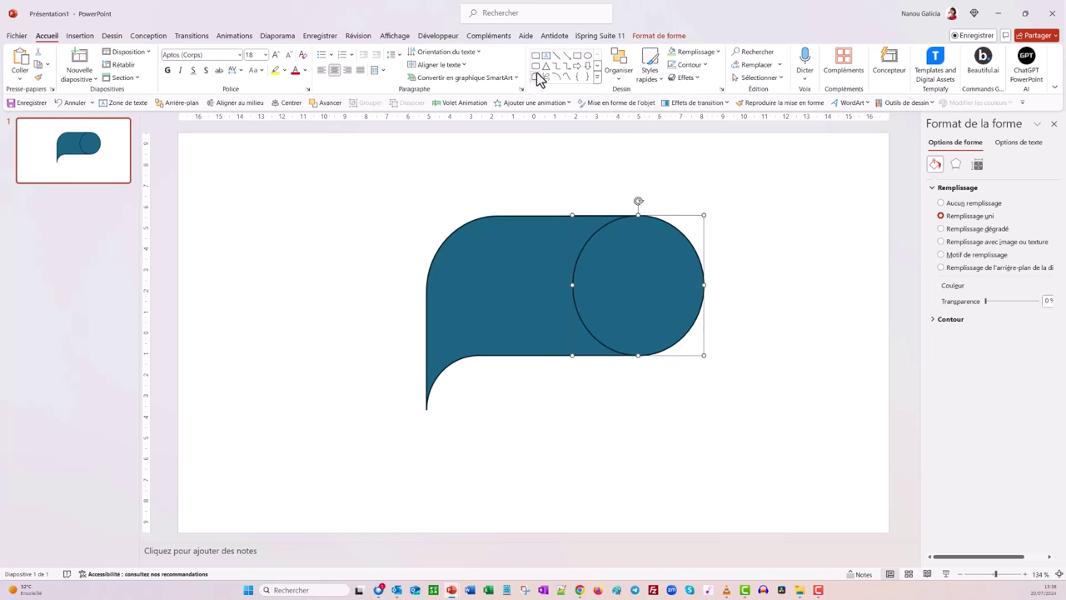
- Set Sans contour on both the circle and the bubble body, then marquee-select both
{"action": "left_click", "coordinate": [704, 67]}
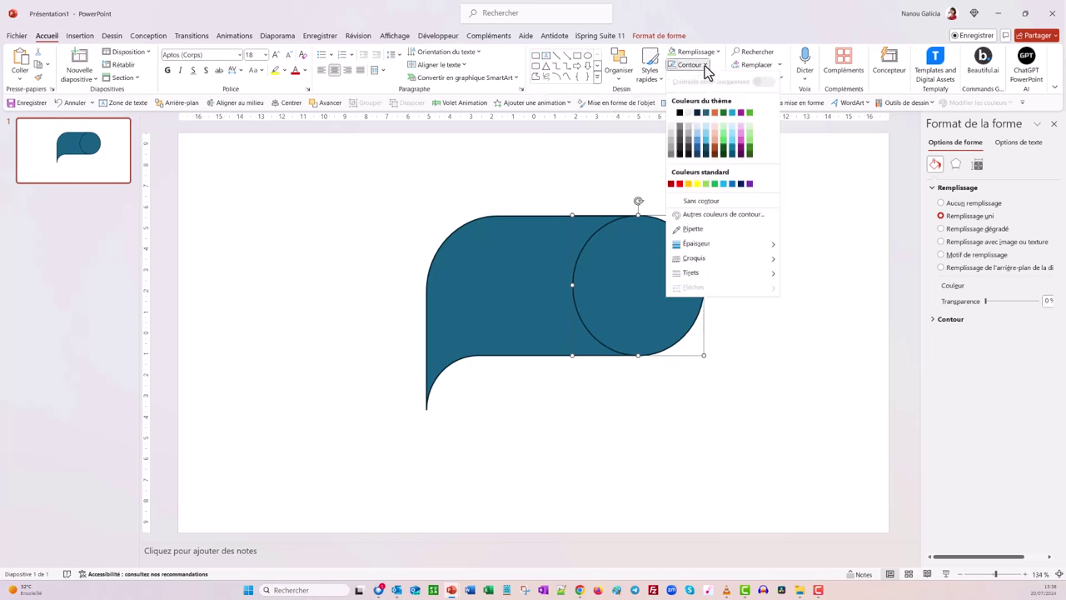
{"action": "left_click", "coordinate": [700, 202]}
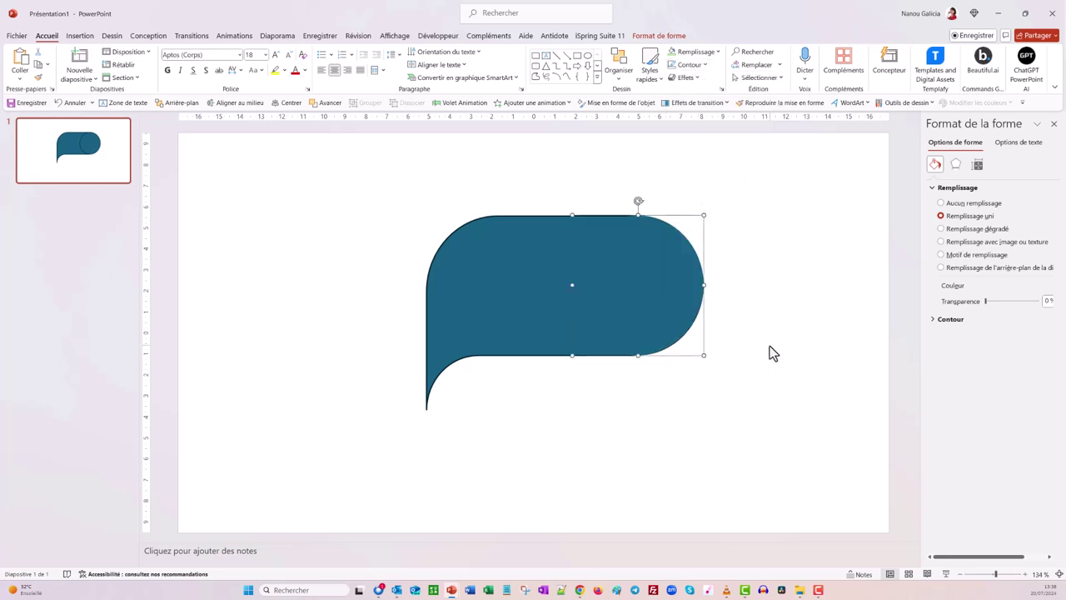
{"action": "left_click", "coordinate": [479, 251]}
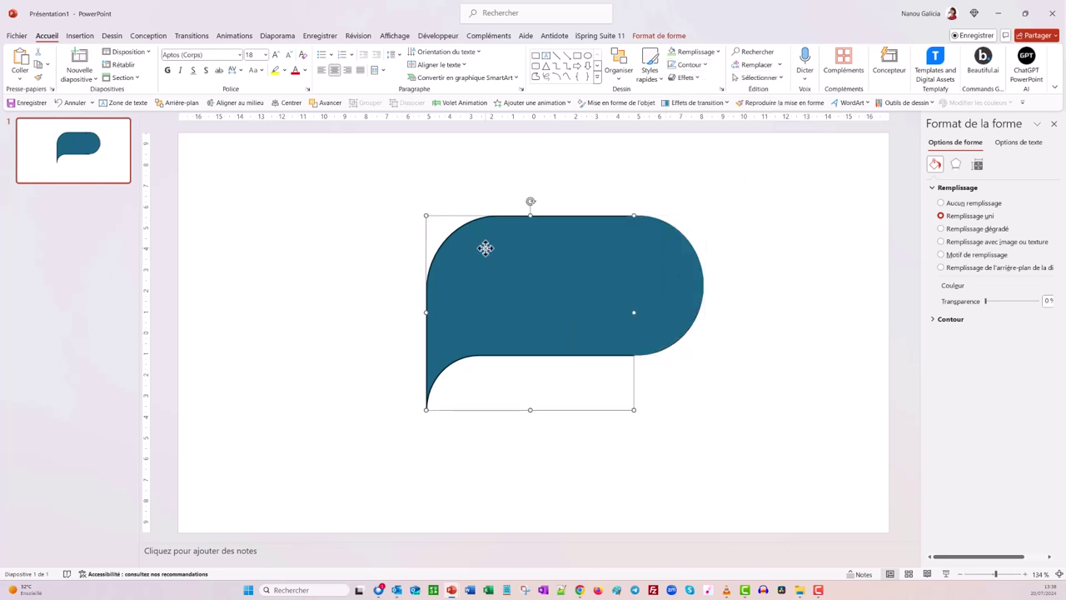
{"action": "left_click", "coordinate": [703, 67]}
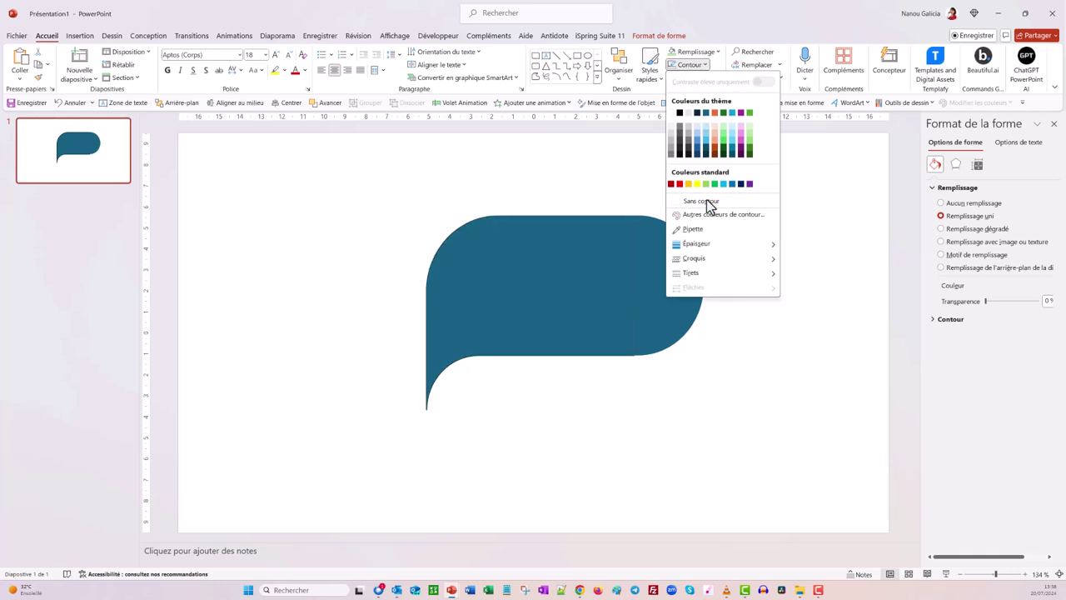
{"action": "left_click", "coordinate": [699, 202]}
{"action": "left_click", "coordinate": [742, 333]}
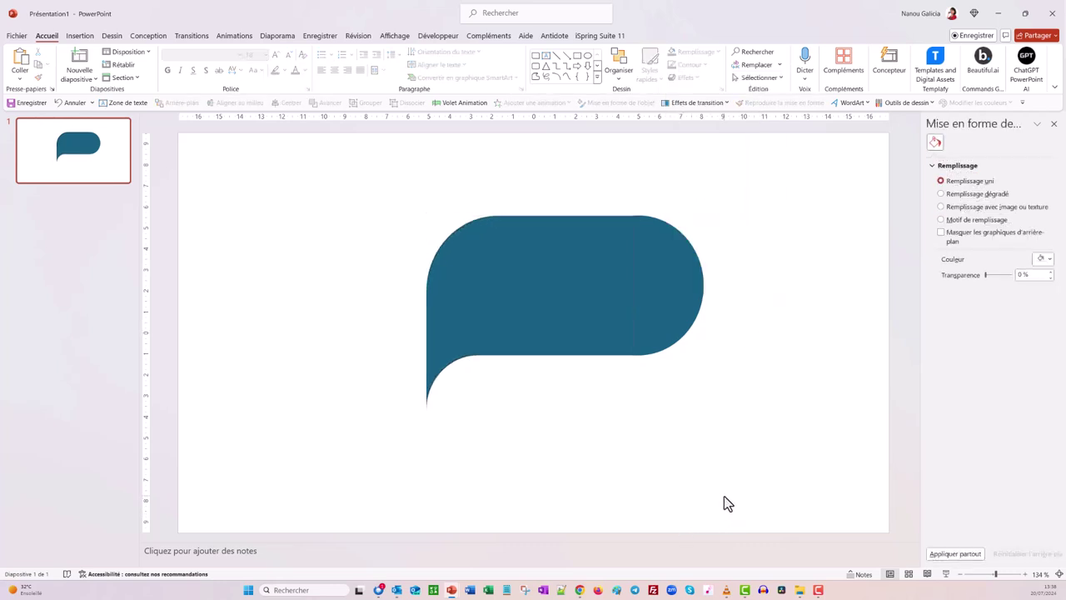
{"action": "left_click_drag", "start_coordinate": [373, 196], "coordinate": [776, 459]}
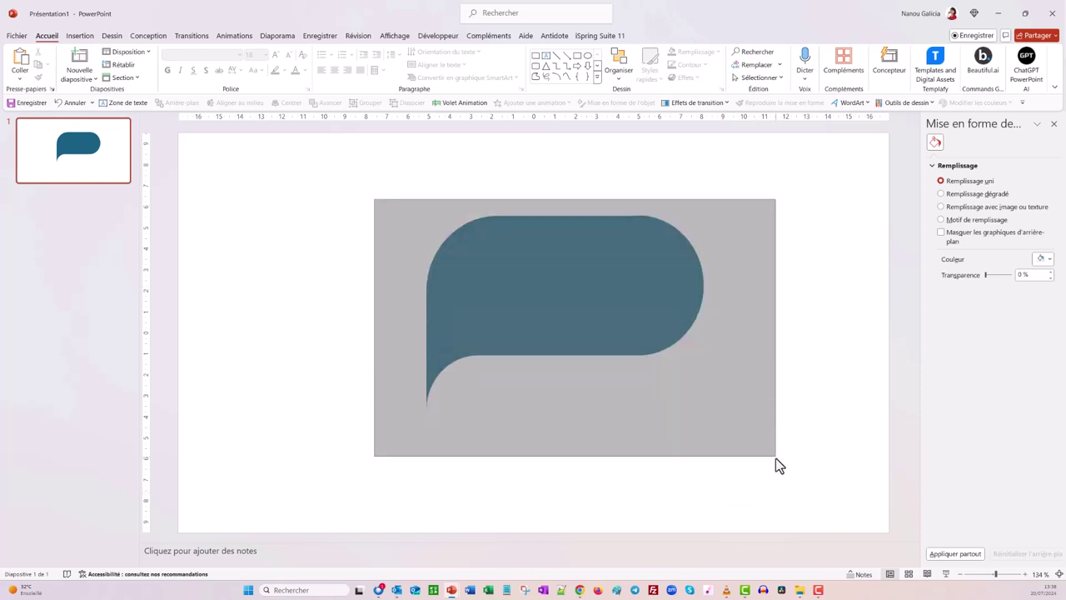
- Group the circle and tab into one bubble, undoing an accidental height change
{"action": "right_click", "coordinate": [697, 314]}
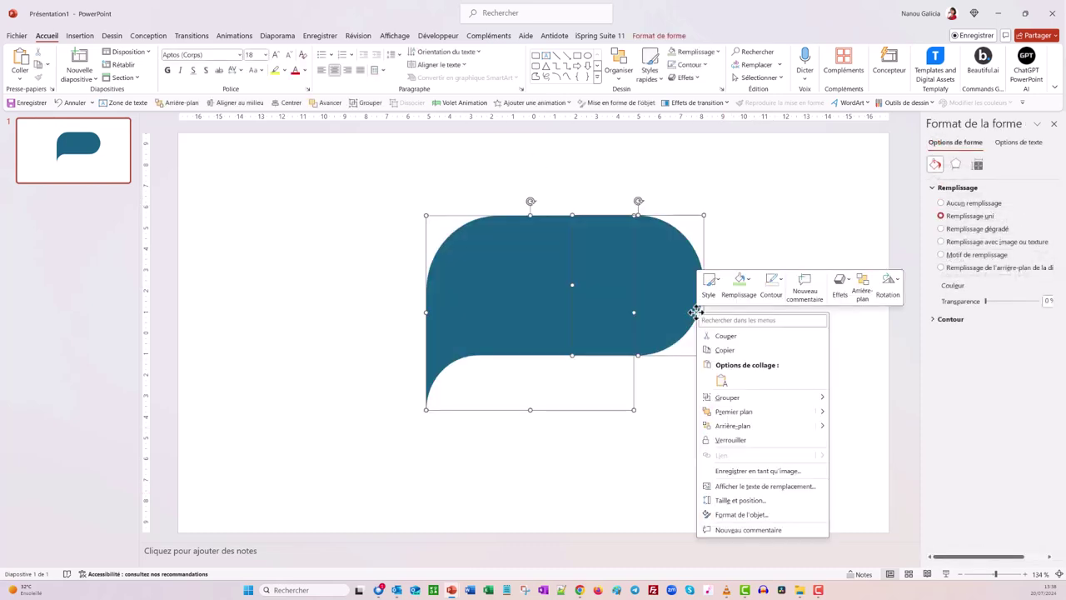
{"action": "mouse_move", "coordinate": [744, 401]}
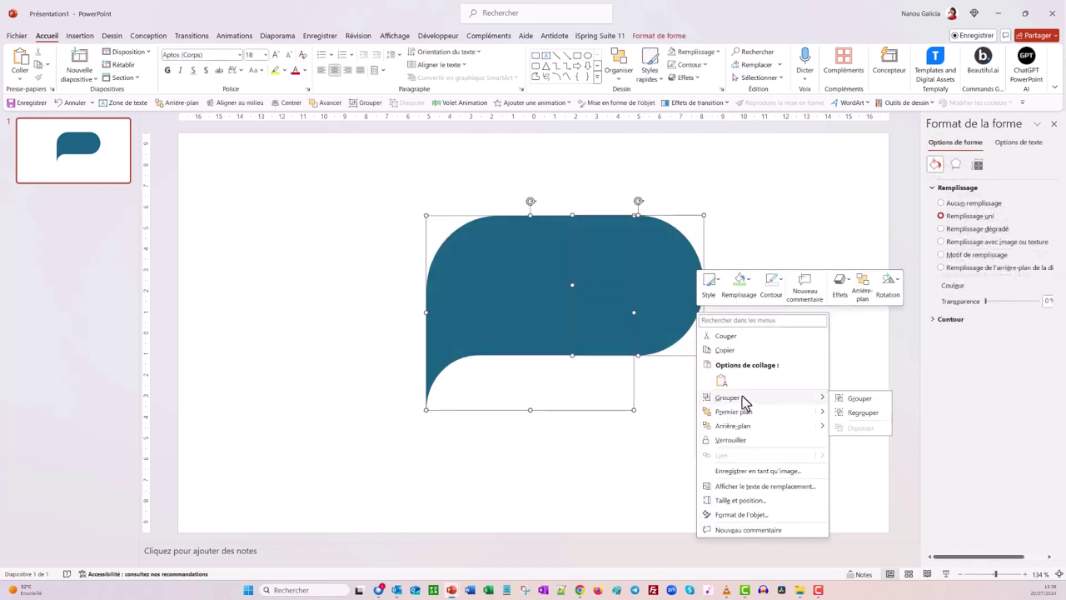
{"action": "left_click", "coordinate": [854, 399]}
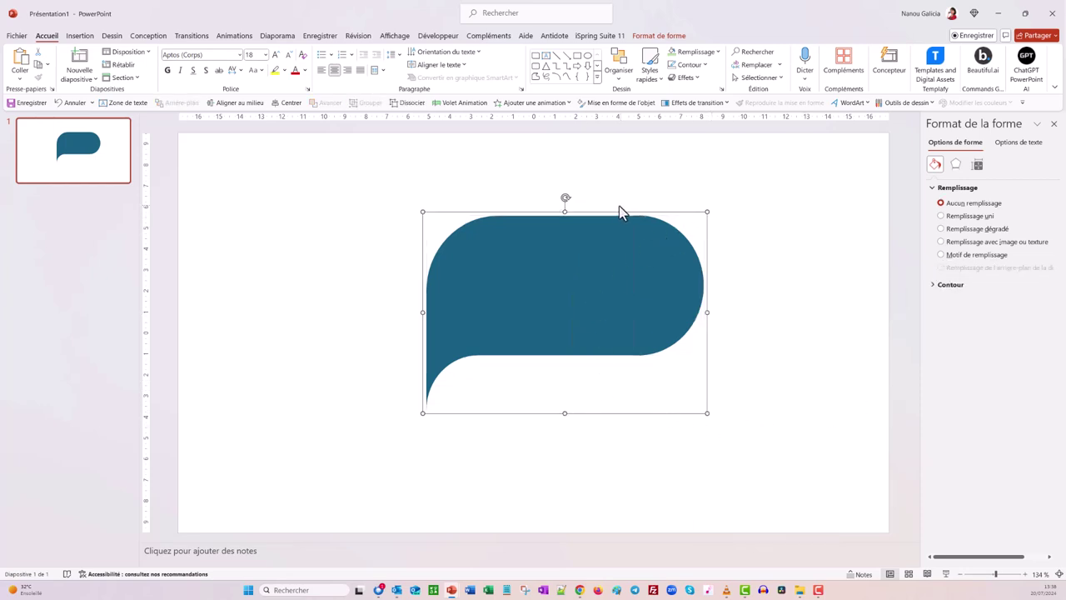
{"action": "mouse_move", "coordinate": [564, 214]}
{"action": "left_mouse_down"}
{"action": "mouse_move", "coordinate": [559, 266]}
{"action": "mouse_move", "coordinate": [603, 263]}
{"action": "left_mouse_up"}
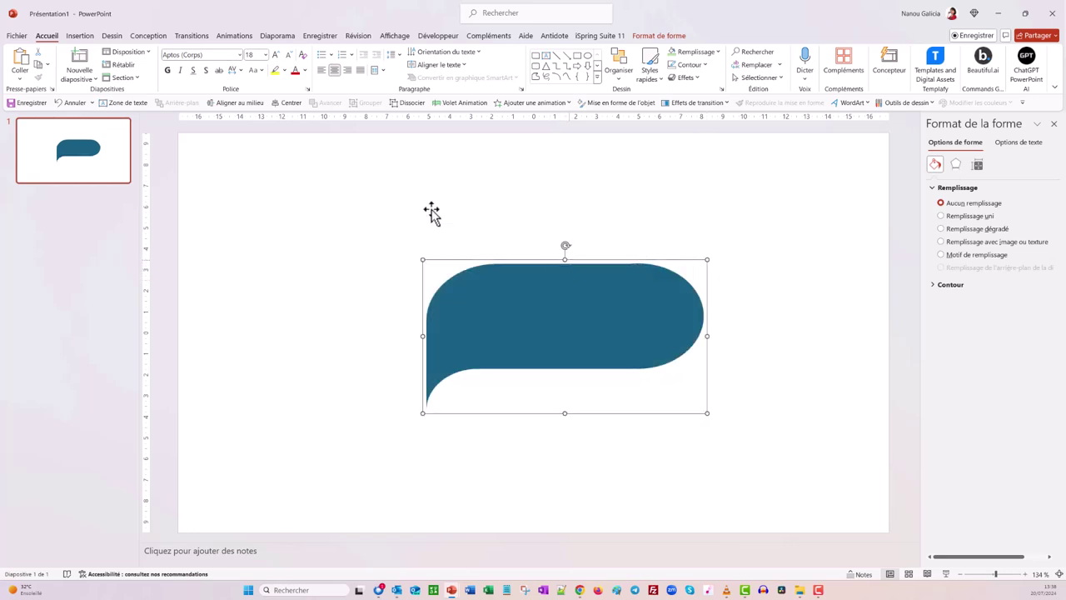
{"action": "left_click", "coordinate": [73, 102]}
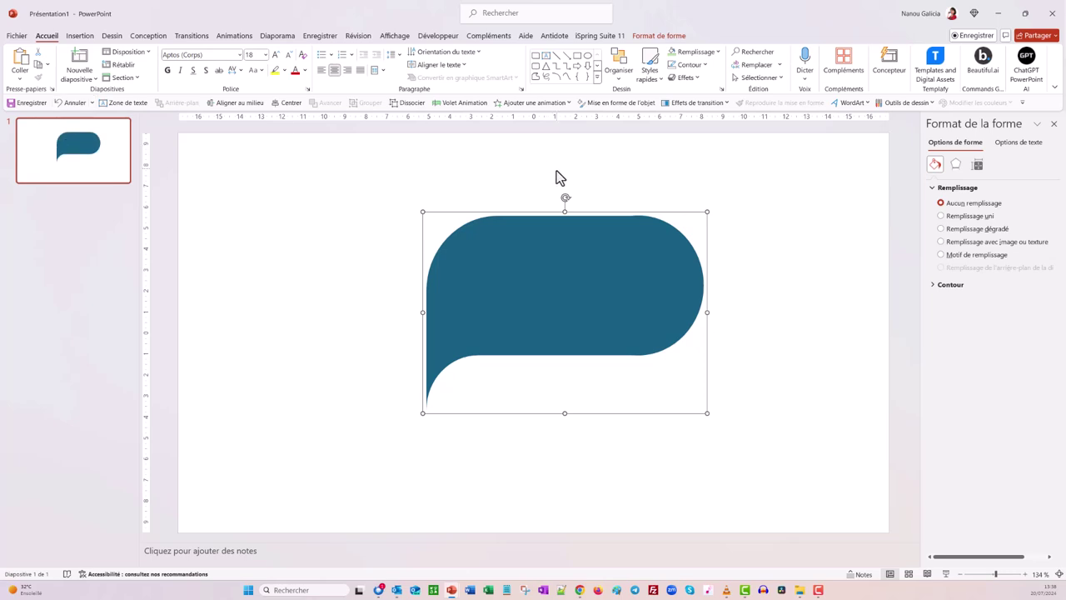
- Shrink the grouped bubble from a corner and move it up and right
{"action": "left_click_drag", "start_coordinate": [708, 213], "coordinate": [575, 325]}
{"action": "left_click_drag", "start_coordinate": [539, 350], "coordinate": [650, 207]}
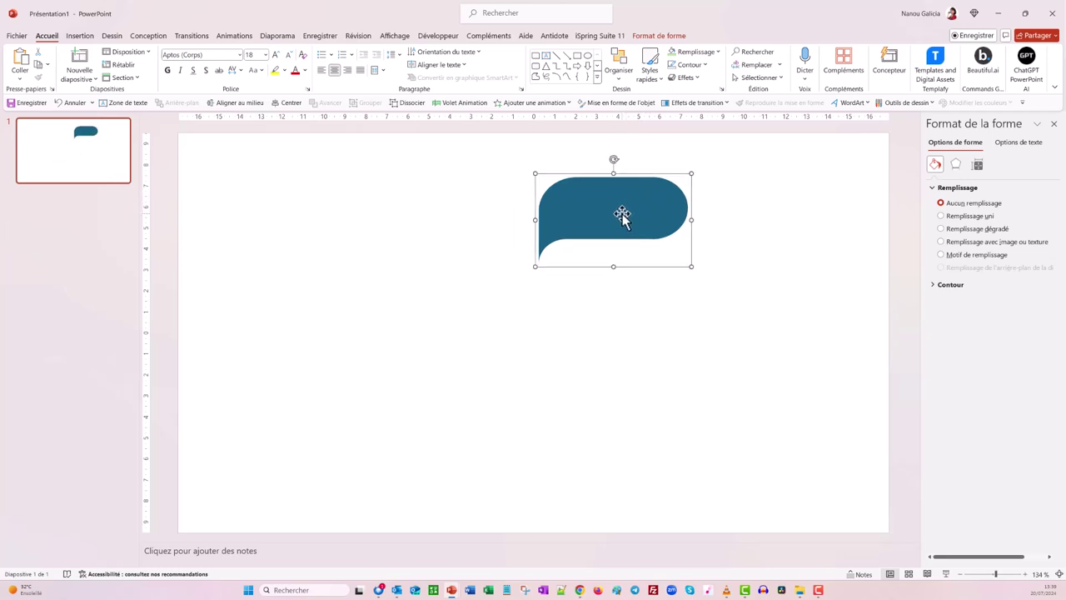
{"action": "right_click", "coordinate": [622, 215]}
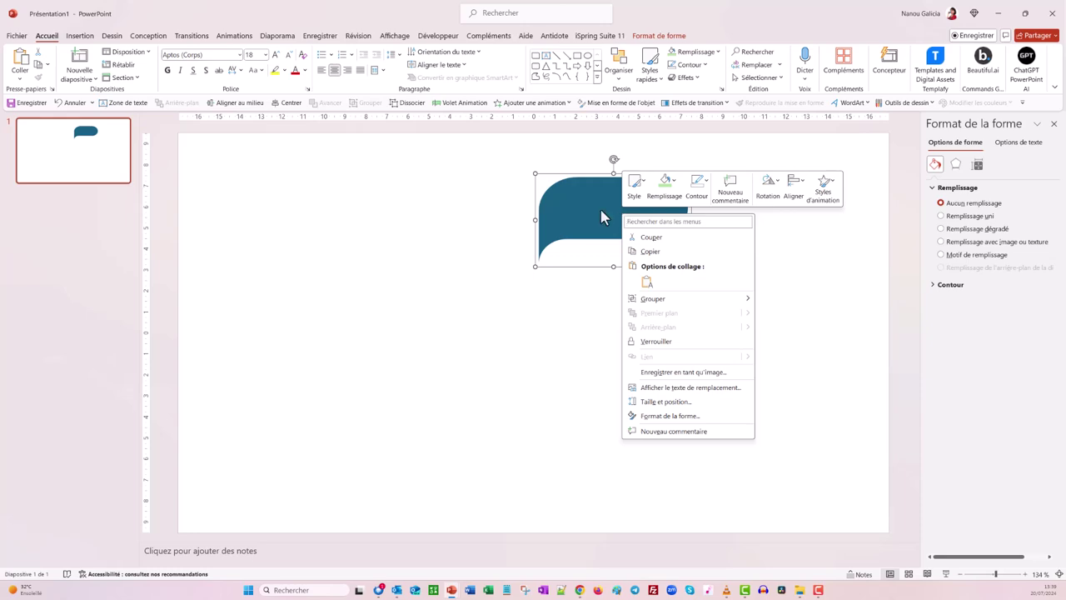
{"action": "left_click", "coordinate": [588, 212]}
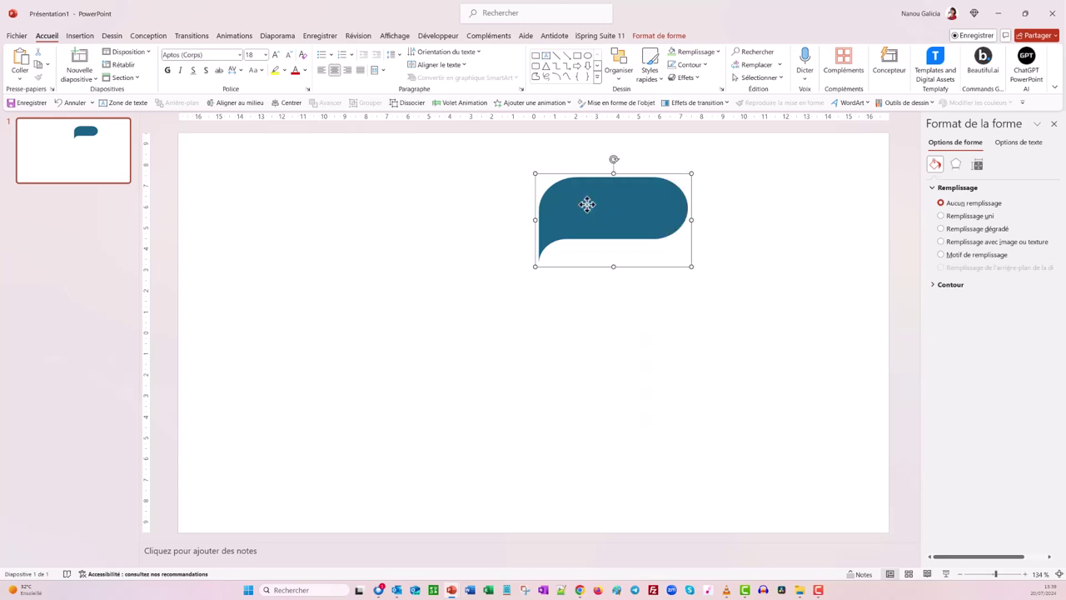
- Place two copies of the bubble stepping downward below the original
{"action": "left_click_drag", "start_coordinate": [589, 206], "coordinate": [629, 262]}
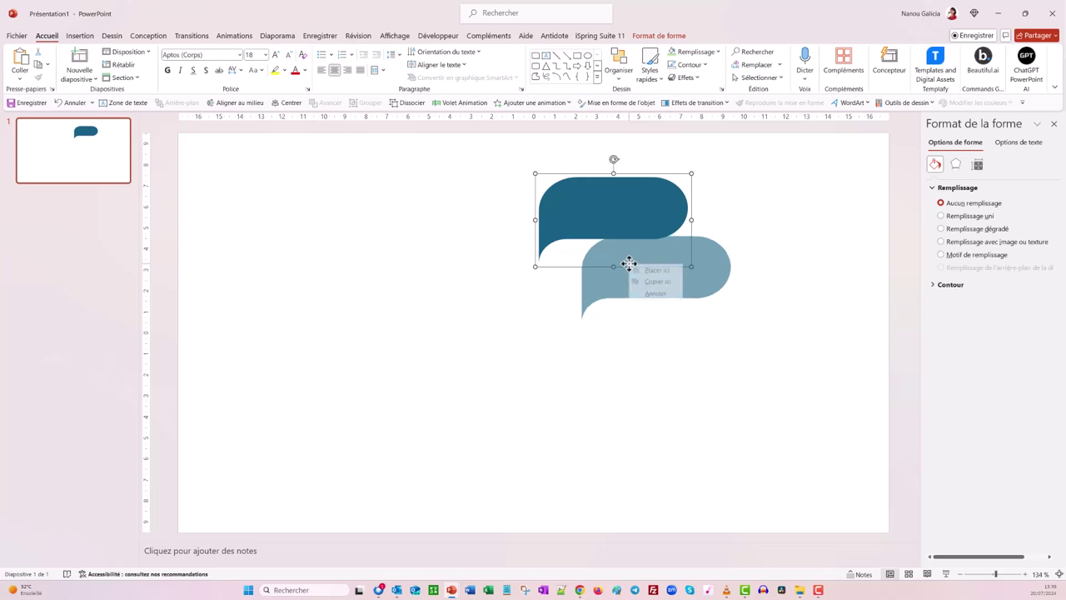
{"action": "left_click", "coordinate": [657, 281]}
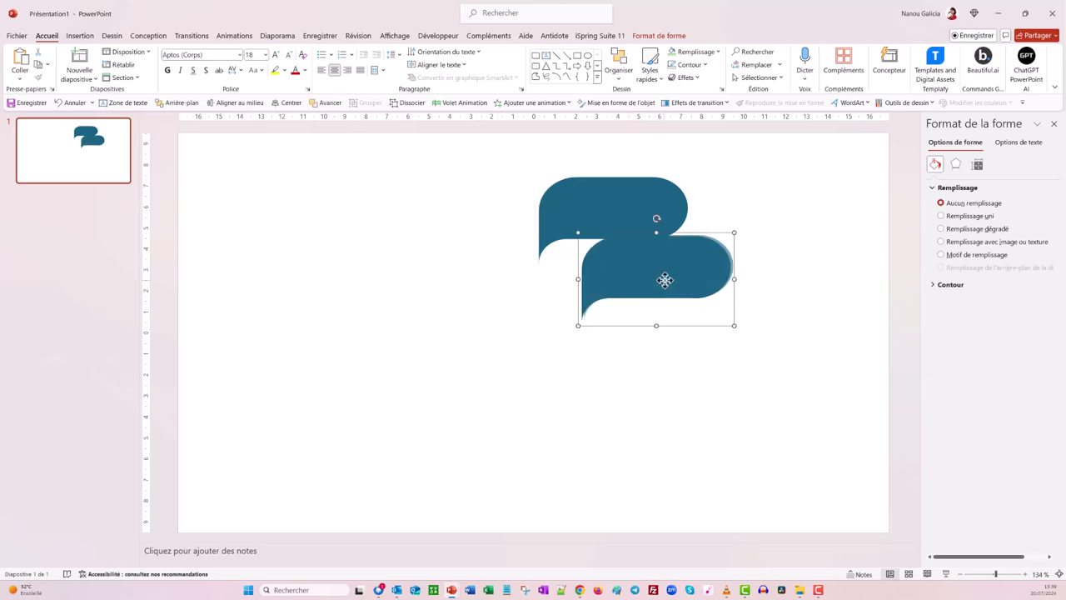
{"action": "left_click_drag", "start_coordinate": [661, 282], "coordinate": [663, 381]}
{"action": "left_click", "coordinate": [700, 405]}
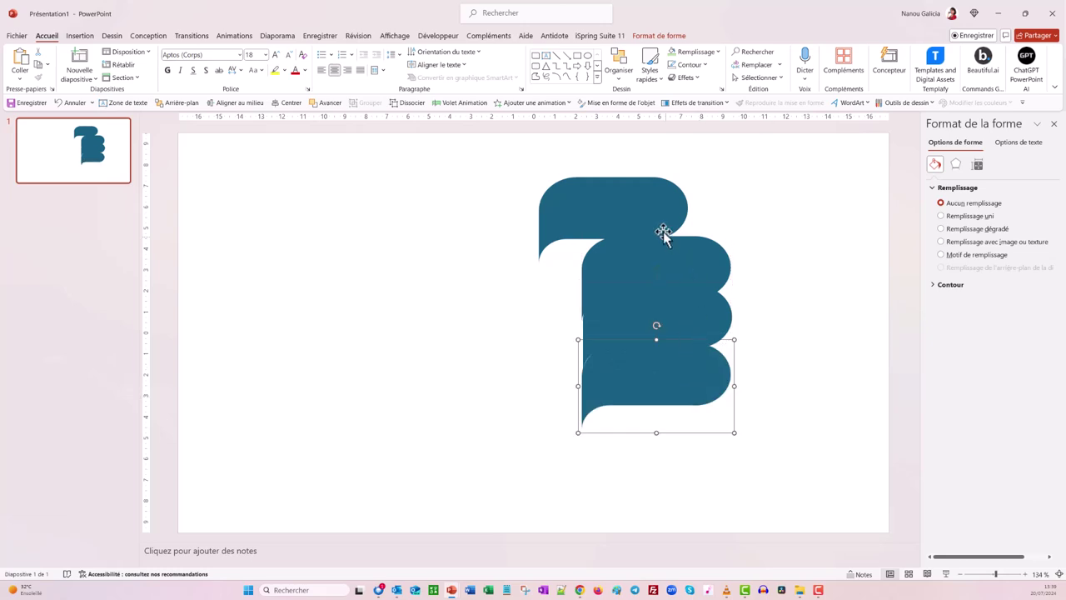
{"action": "left_click", "coordinate": [711, 260]}
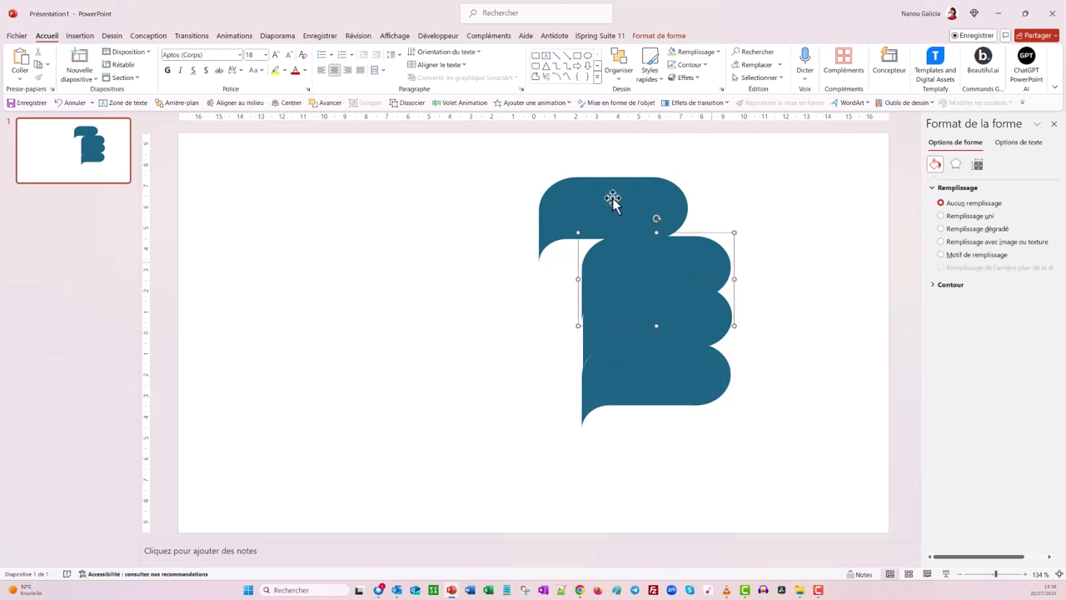
- Fill the second bubble light green, select the third, and shift the red bubble down-right
{"action": "left_click", "coordinate": [694, 57]}
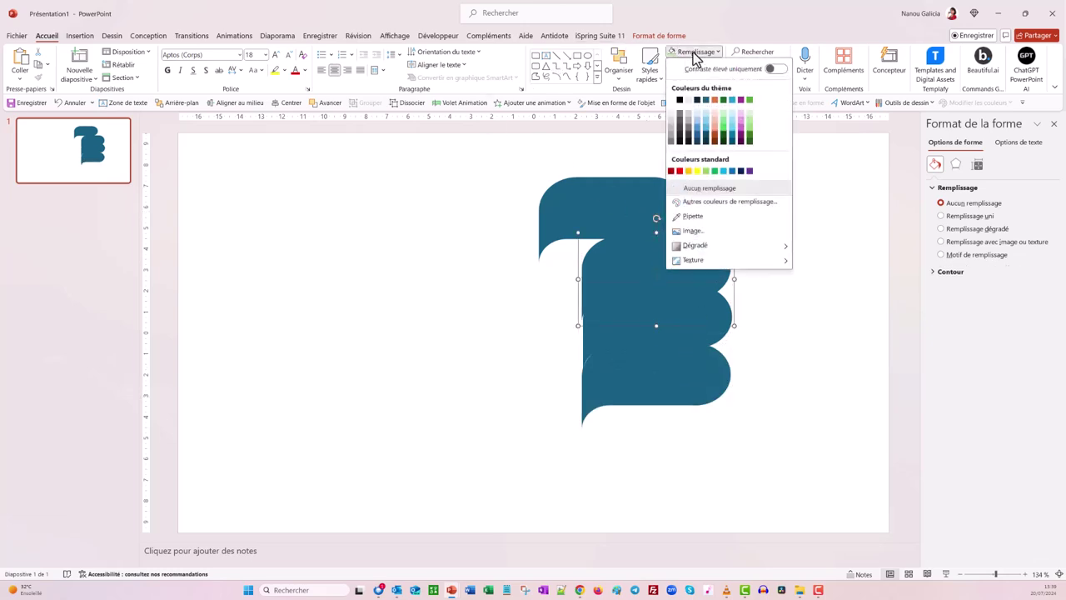
{"action": "left_click", "coordinate": [736, 108]}
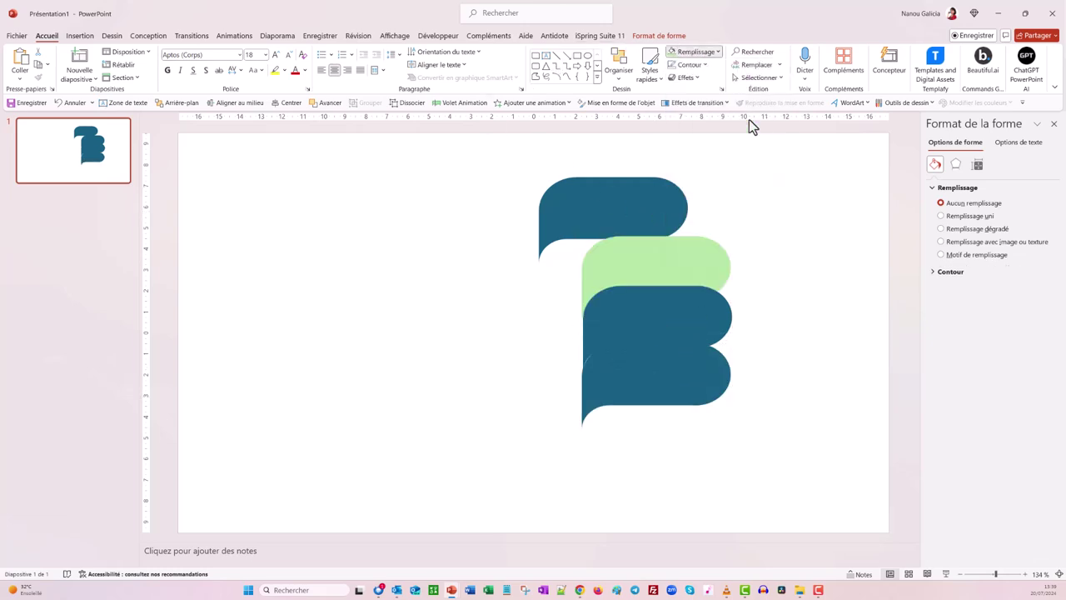
{"action": "left_click", "coordinate": [688, 325]}
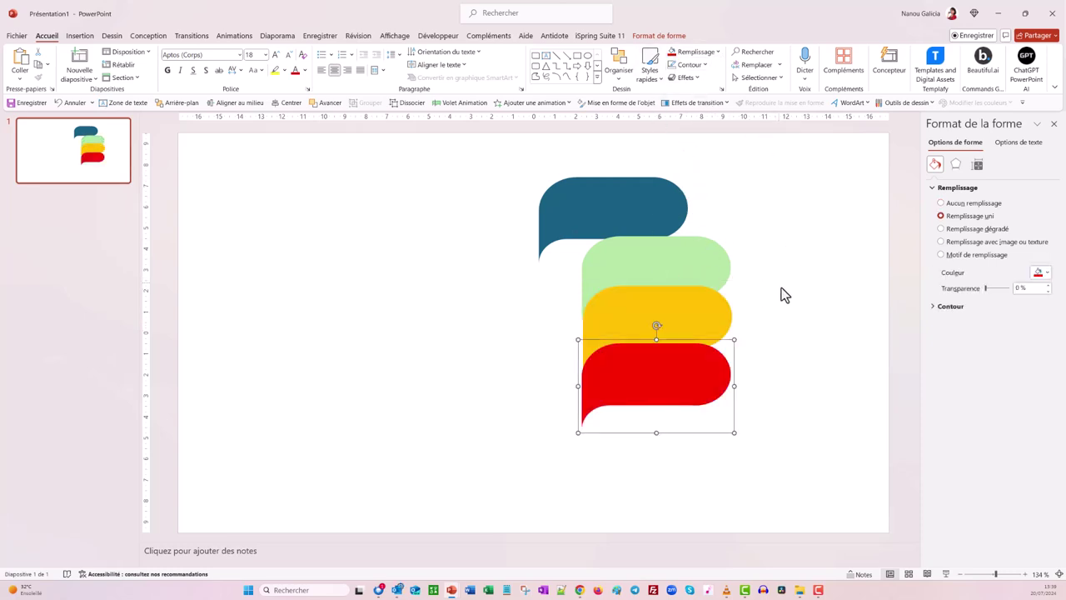
{"action": "left_click_drag", "start_coordinate": [679, 379], "coordinate": [706, 412]}
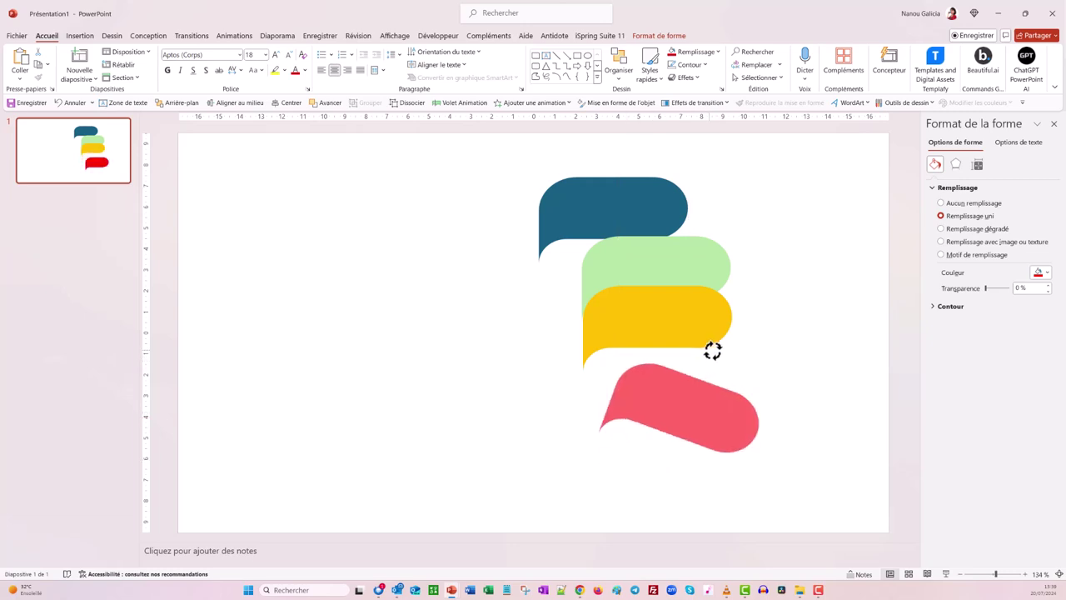
- Rotate the red, yellow and dark blue bubbles clockwise and shift the green bubble right
{"action": "left_click_drag", "start_coordinate": [685, 357], "coordinate": [756, 385]}
{"action": "left_click", "coordinate": [657, 290]}
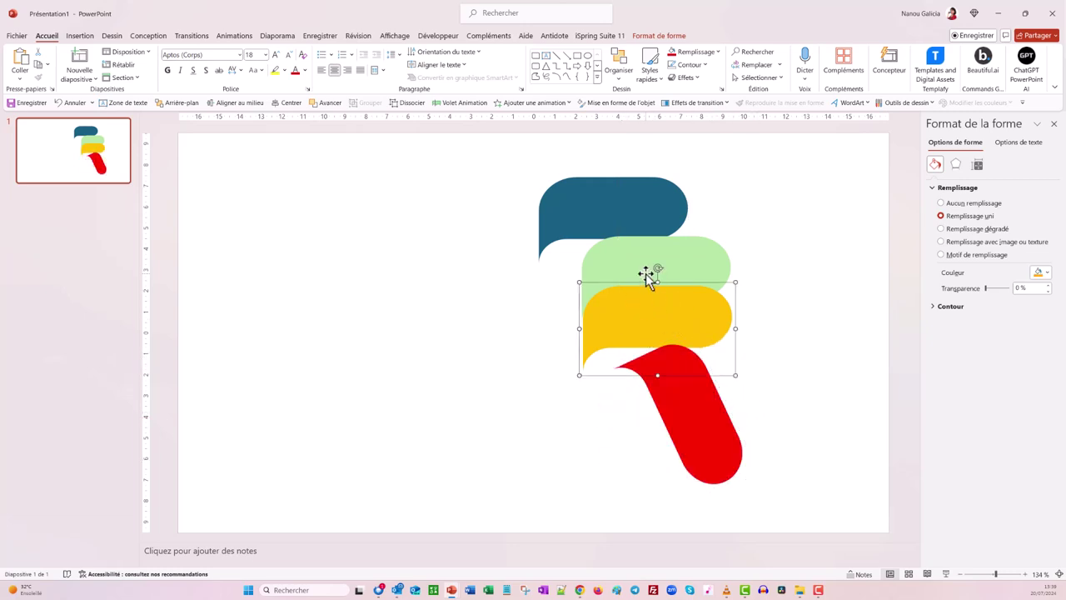
{"action": "left_click_drag", "start_coordinate": [659, 268], "coordinate": [755, 288]}
{"action": "left_click", "coordinate": [590, 204]}
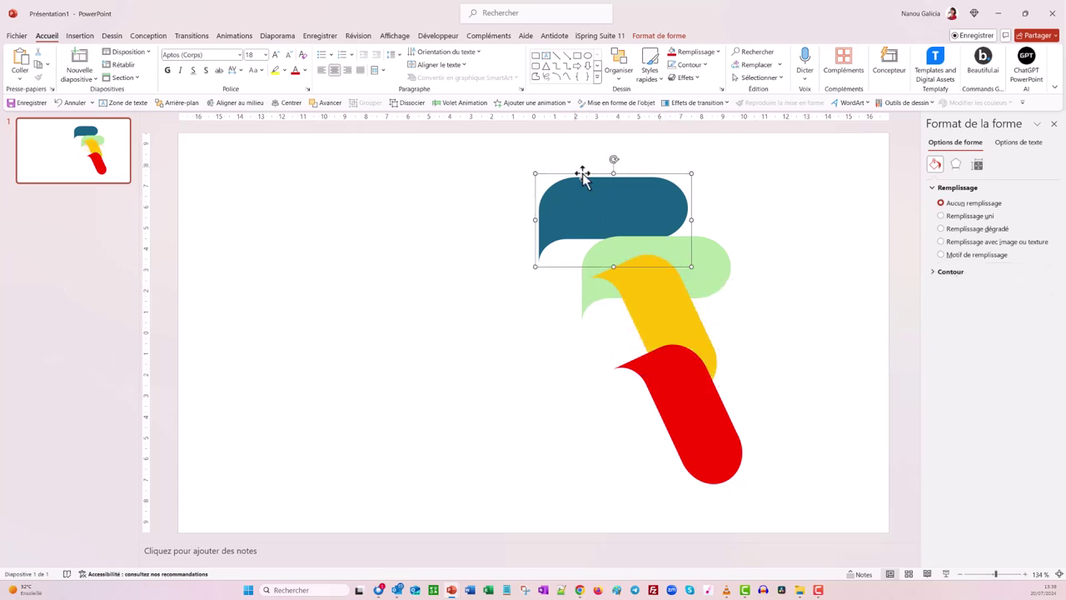
{"action": "left_click_drag", "start_coordinate": [614, 159], "coordinate": [678, 157]}
{"action": "mouse_move", "coordinate": [724, 261]}
{"action": "left_mouse_down"}
{"action": "mouse_move", "coordinate": [758, 269]}
{"action": "mouse_move", "coordinate": [792, 248]}
{"action": "left_mouse_up"}
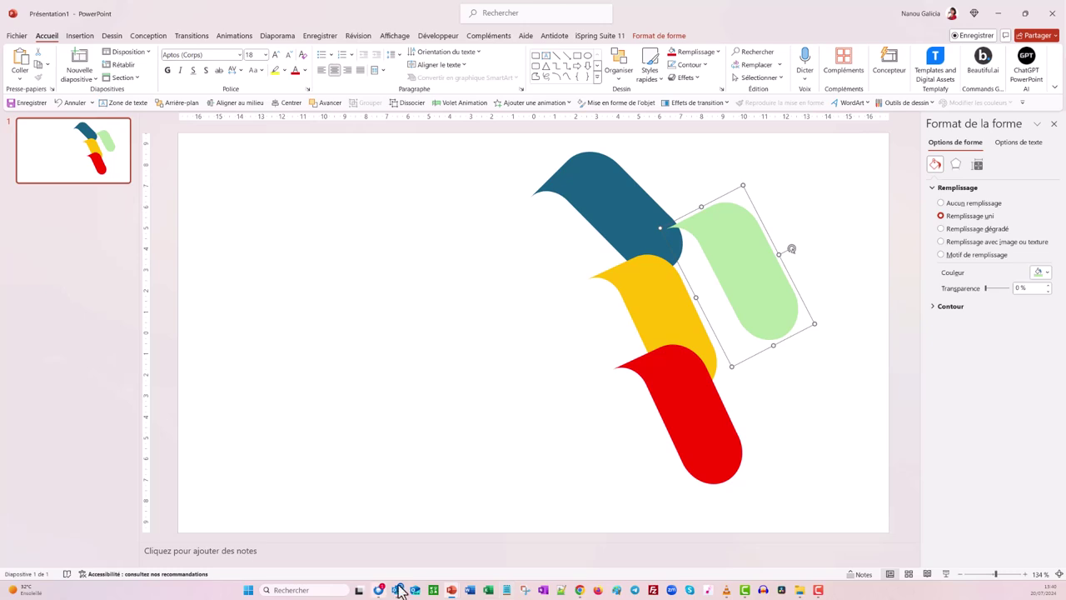
- Switch to the original shapes deck and bring up the orange snake bubble's context menu
{"action": "mouse_move", "coordinate": [450, 594]}
{"action": "left_click", "coordinate": [406, 546]}
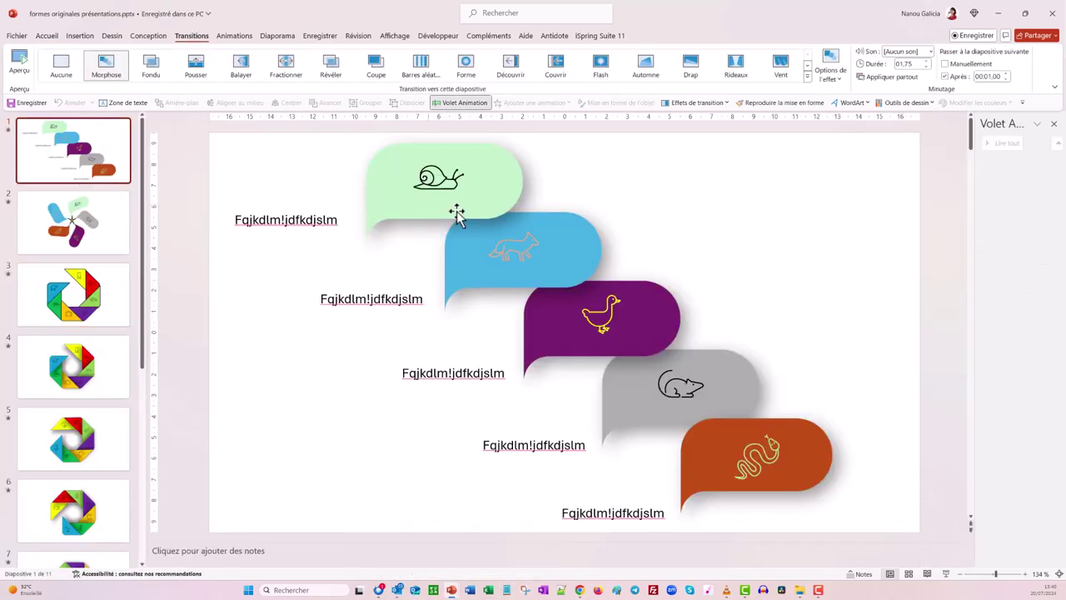
{"action": "left_click", "coordinate": [783, 474]}
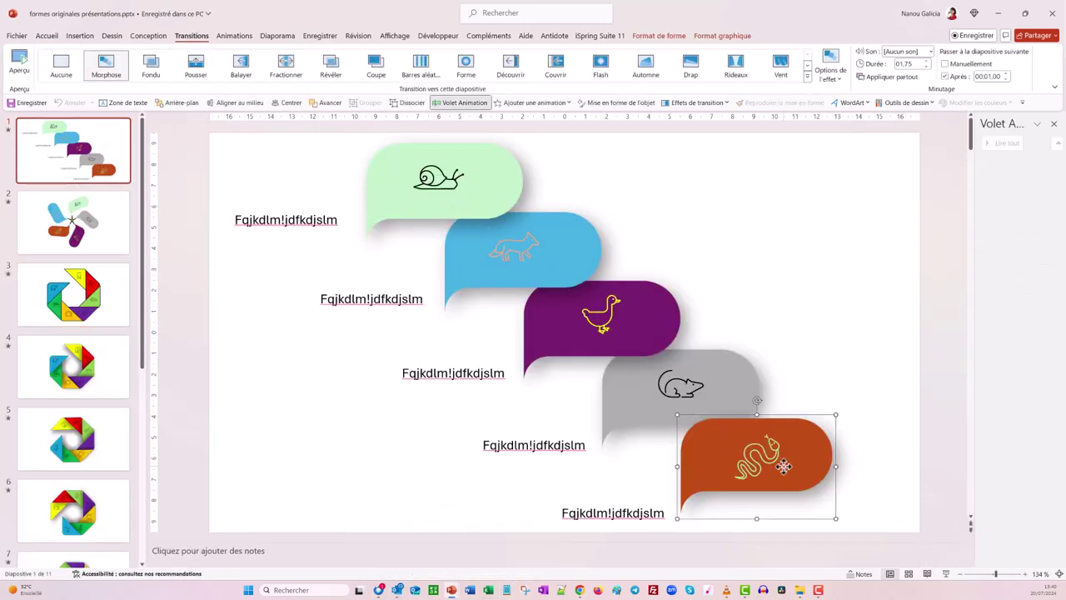
{"action": "right_click", "coordinate": [785, 474]}
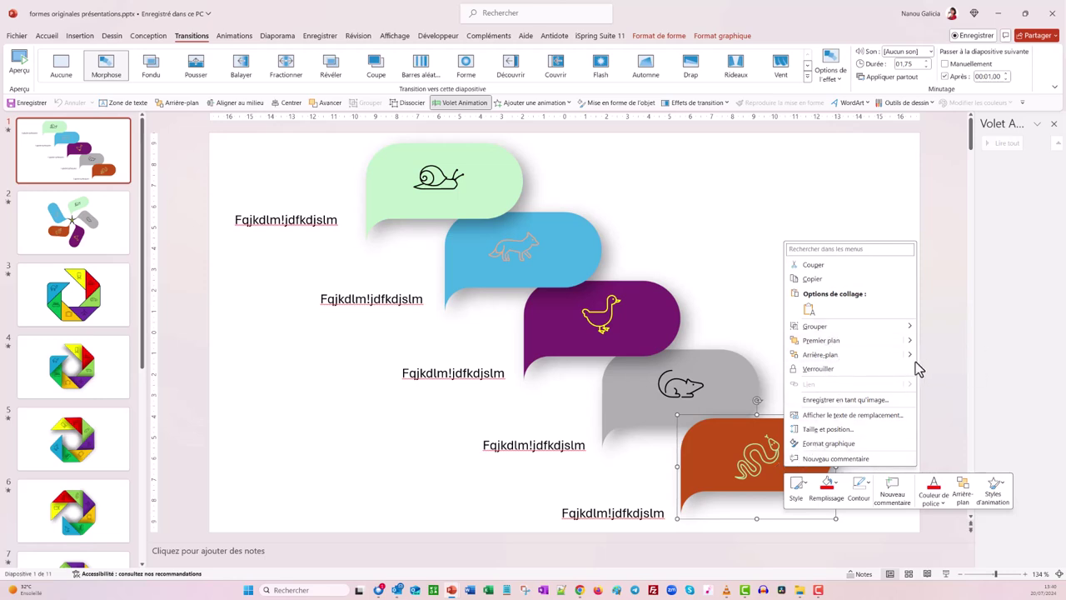
- Dismiss the menu, view slide 2's pinwheel, then return to the Présentation1 window
{"action": "mouse_move", "coordinate": [910, 358]}
{"action": "key", "text": "Escape"}
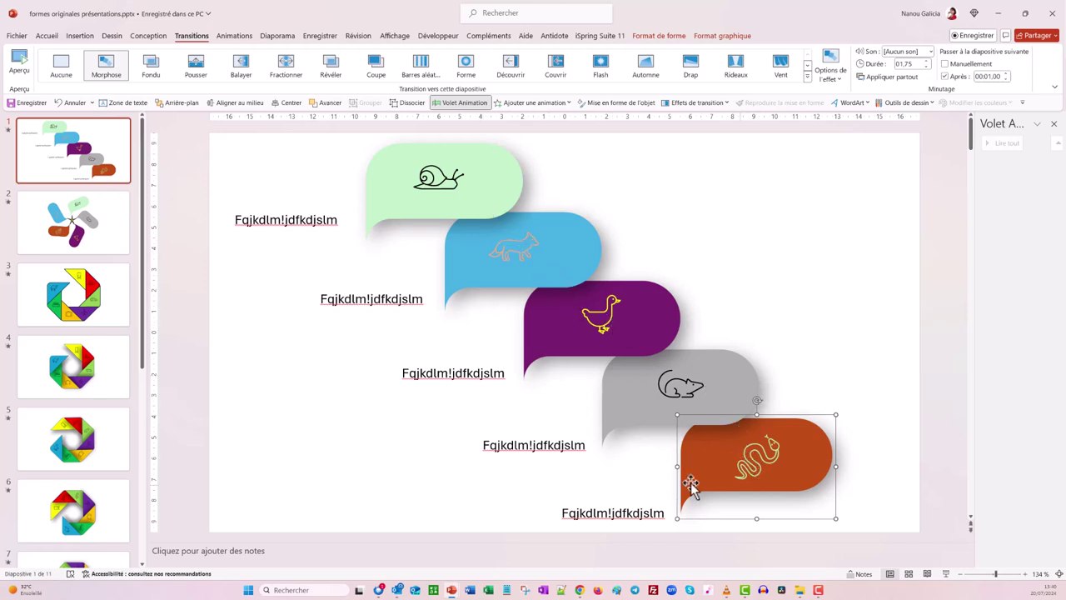
{"action": "left_click", "coordinate": [101, 244]}
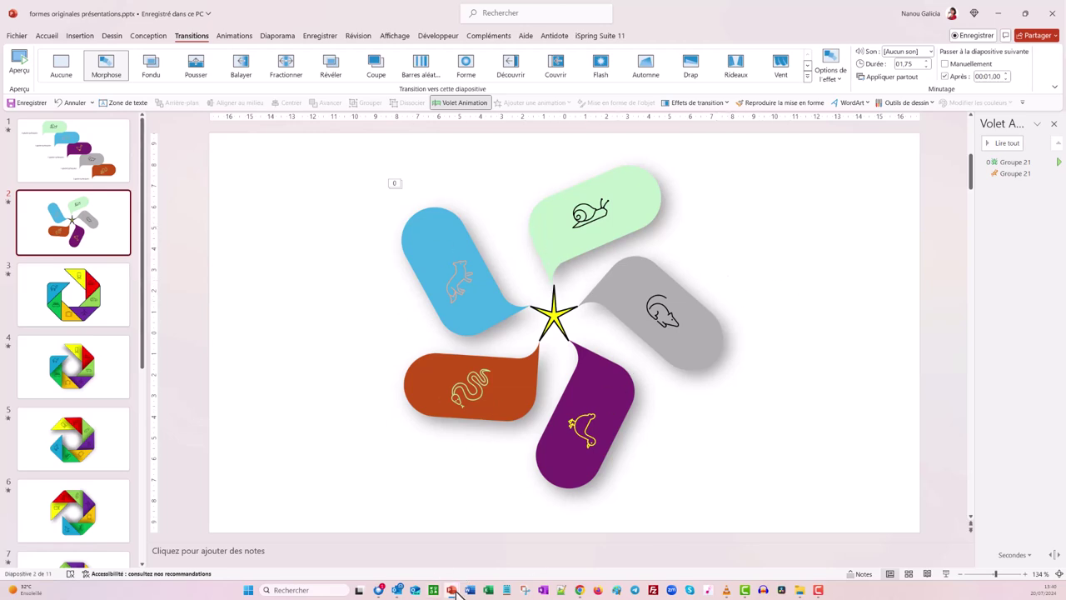
{"action": "mouse_move", "coordinate": [457, 592]}
{"action": "left_click", "coordinate": [492, 553]}
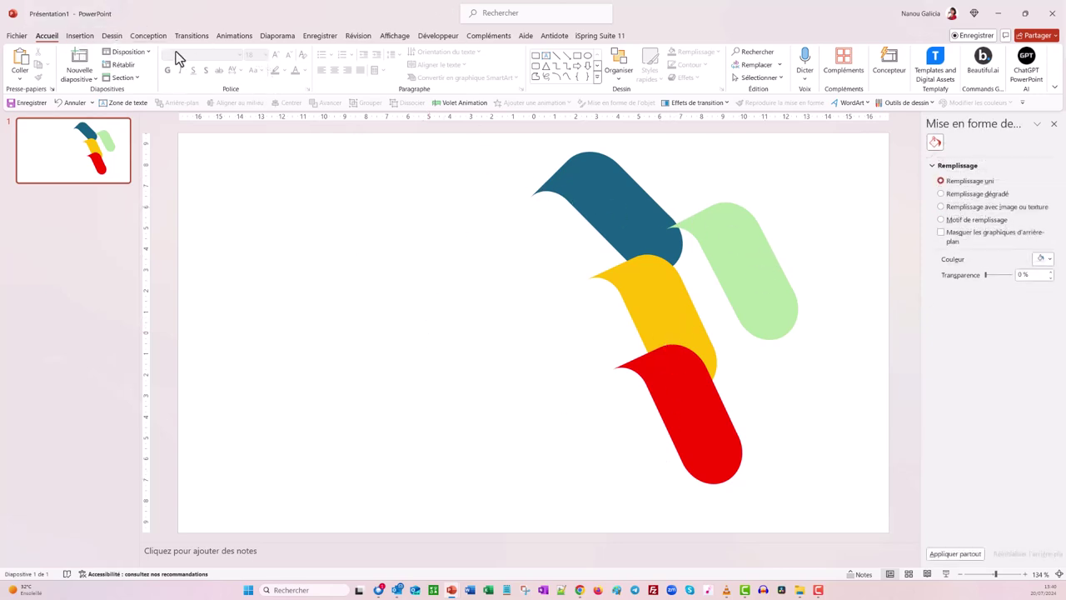
- Draw a 5-point star from Insertion > Formes, about 4.22 × 4.71 cm, left of the tabs
{"action": "left_click", "coordinate": [80, 35]}
{"action": "left_click", "coordinate": [207, 63]}
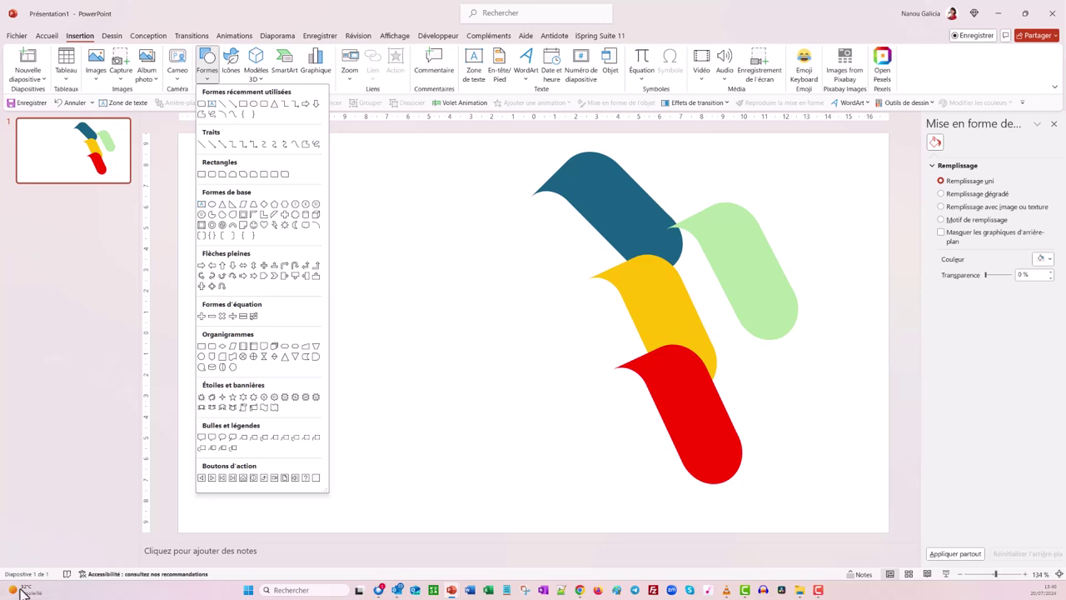
{"action": "left_click", "coordinate": [233, 399]}
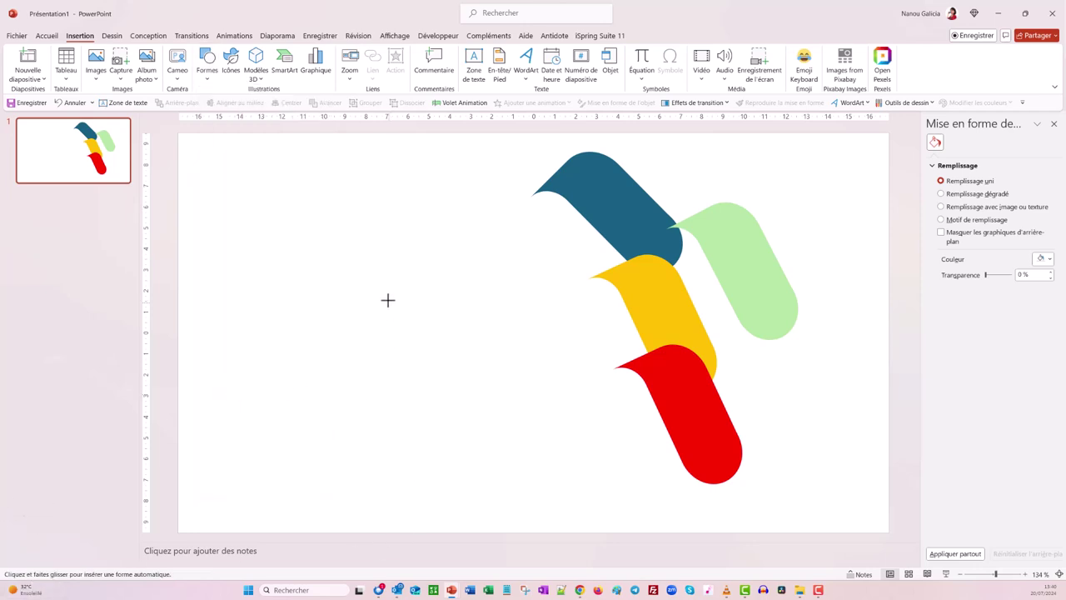
{"action": "left_click_drag", "start_coordinate": [461, 291], "coordinate": [559, 380]}
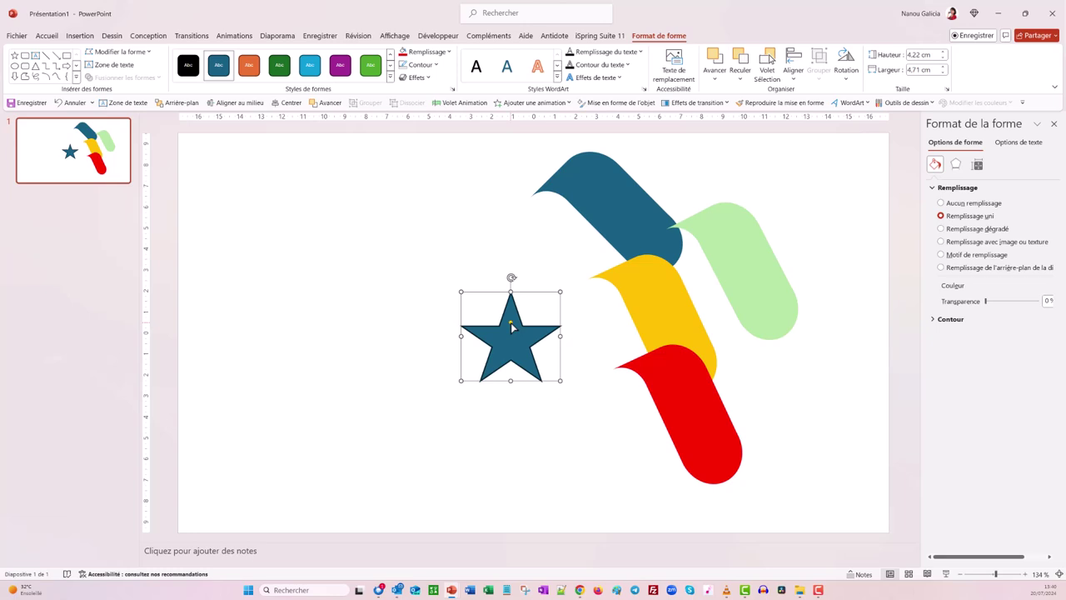
- Thin the star's points and set the dark blue tab on the star's top point
{"action": "left_click_drag", "start_coordinate": [511, 325], "coordinate": [514, 339]}
{"action": "mouse_move", "coordinate": [628, 194]}
{"action": "left_mouse_down"}
{"action": "mouse_move", "coordinate": [544, 219]}
{"action": "mouse_move", "coordinate": [536, 180]}
{"action": "mouse_move", "coordinate": [493, 186]}
{"action": "left_mouse_up"}
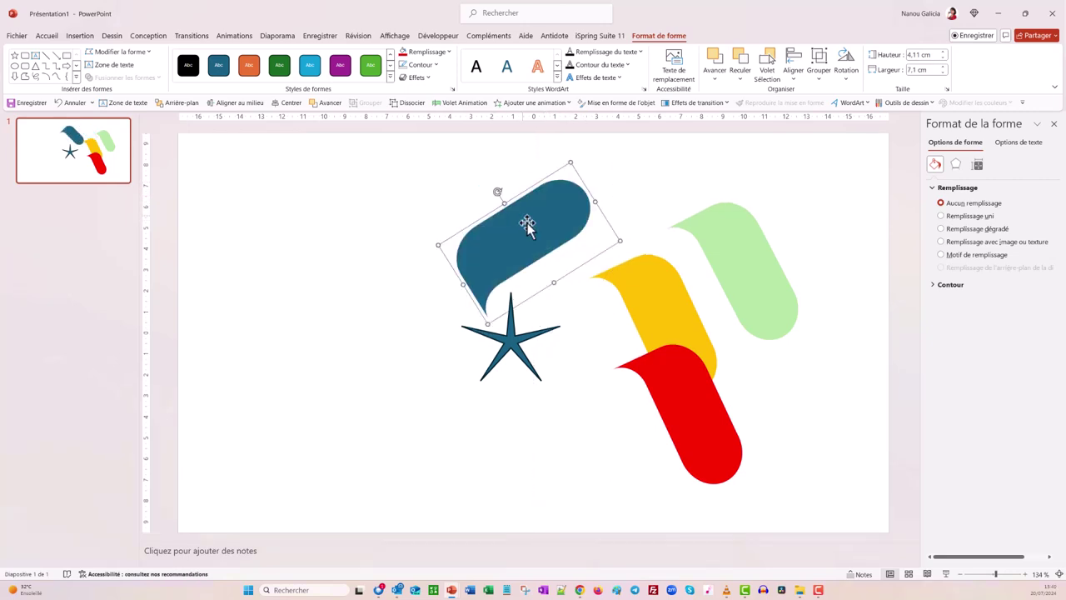
{"action": "left_click_drag", "start_coordinate": [526, 225], "coordinate": [546, 200]}
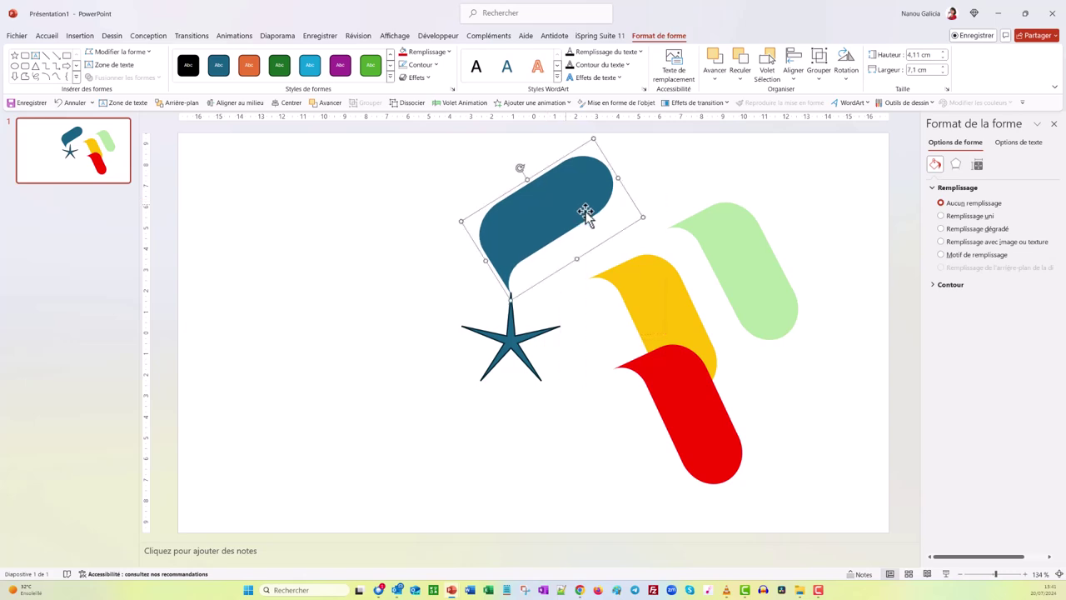
- Marquee-select the star and all five tabs together
{"action": "left_click", "coordinate": [819, 451]}
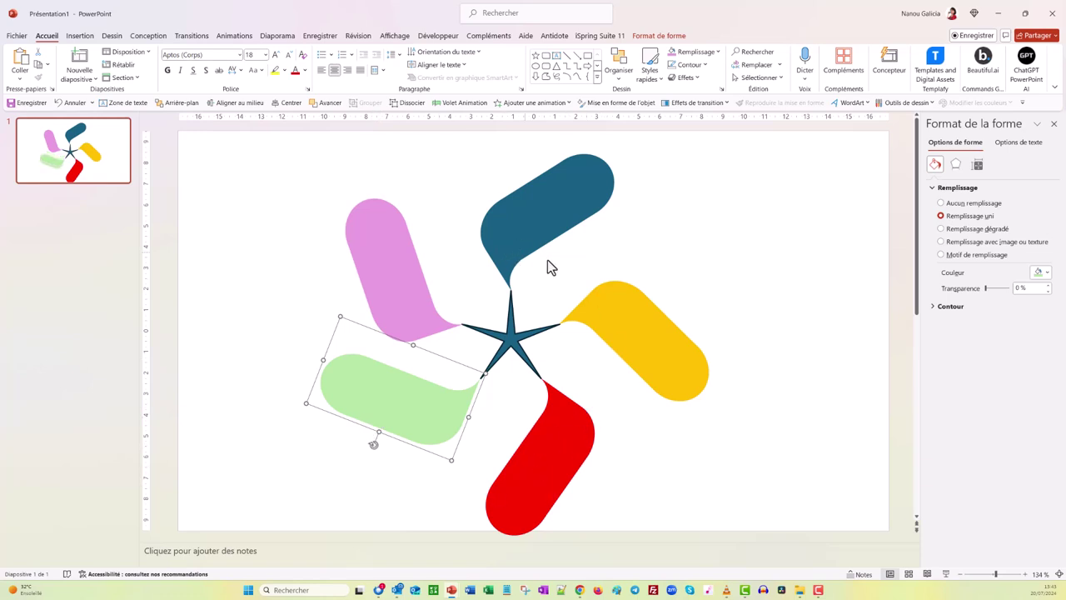
{"action": "left_click", "coordinate": [171, 218]}
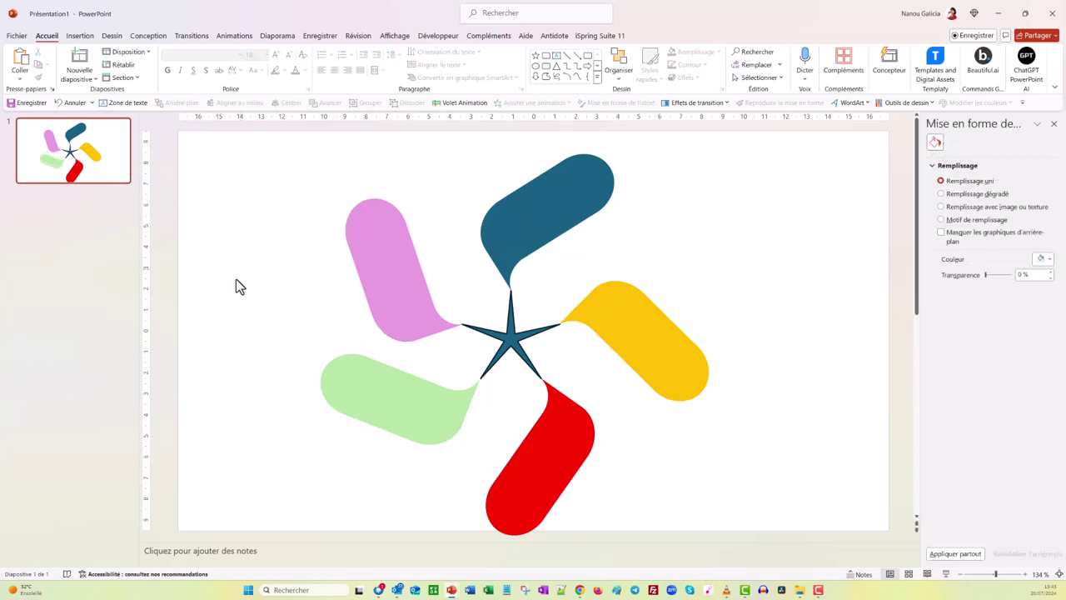
{"action": "left_click_drag", "start_coordinate": [200, 135], "coordinate": [869, 540]}
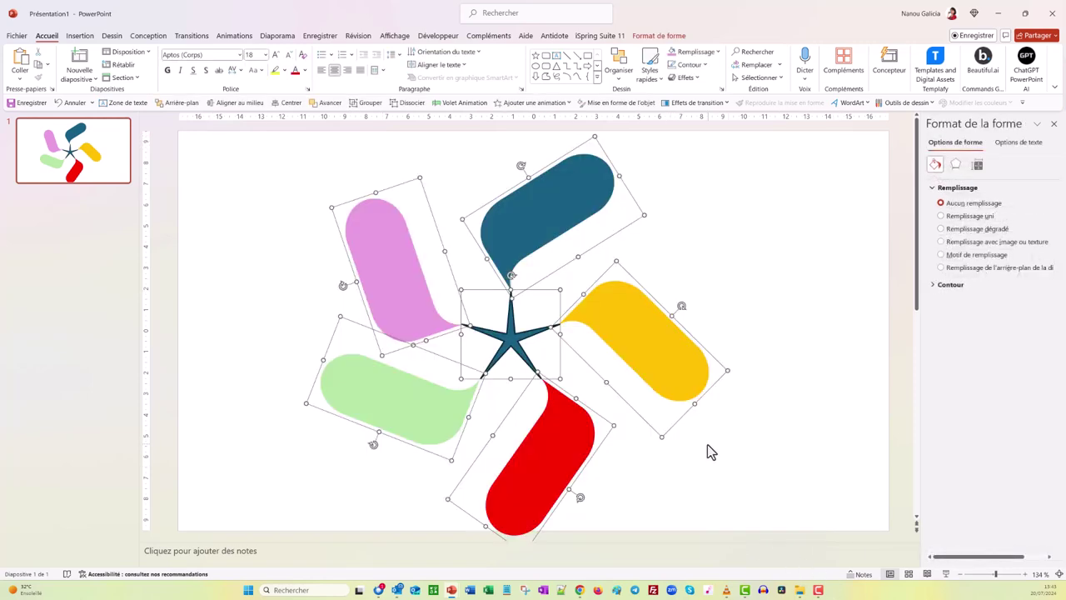
- Group the six shapes and nudge the group slightly up and right
{"action": "right_click", "coordinate": [679, 425]}
{"action": "left_click", "coordinate": [925, 280]}
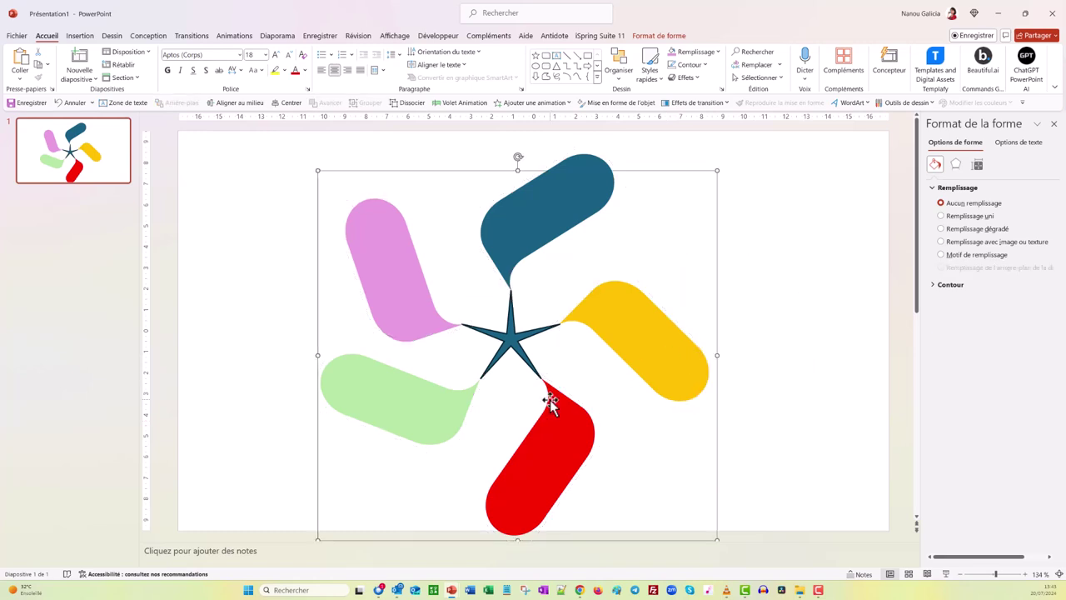
{"action": "key", "text": "Escape"}
{"action": "left_click_drag", "start_coordinate": [552, 391], "coordinate": [558, 383]}
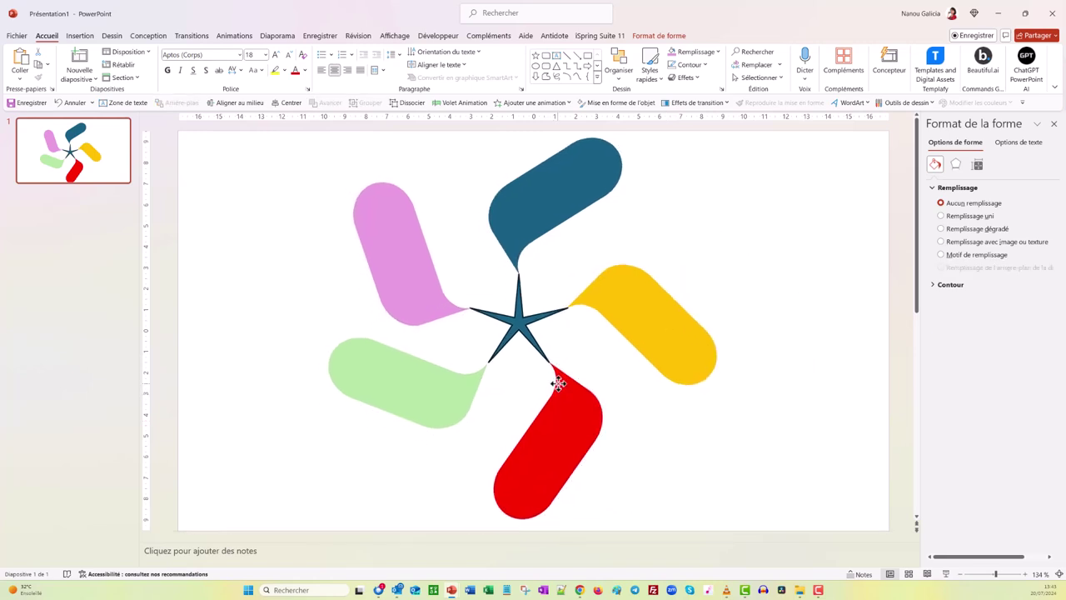
- Ungroup the pinwheel into separate shapes with Organiser > Dissocier
{"action": "right_click", "coordinate": [669, 222]}
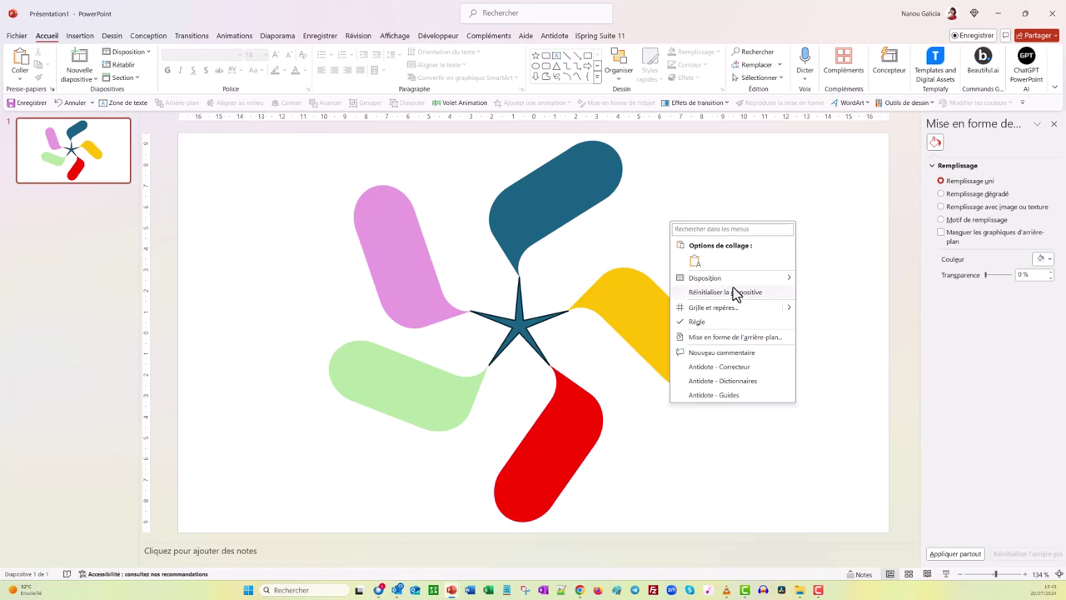
{"action": "left_click", "coordinate": [589, 258]}
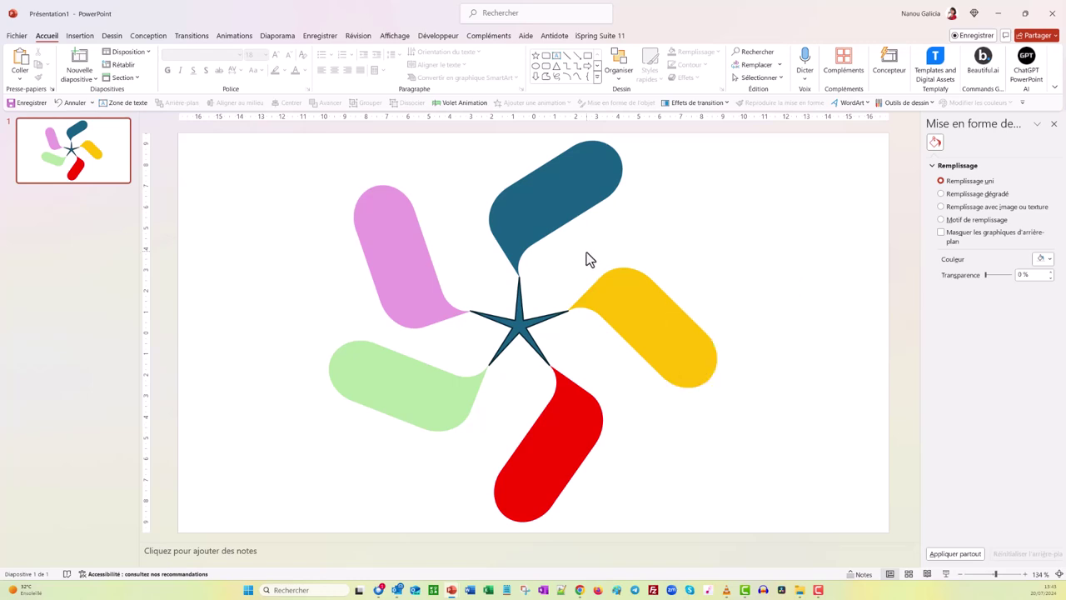
{"action": "left_click", "coordinate": [560, 171]}
{"action": "left_click", "coordinate": [619, 63]}
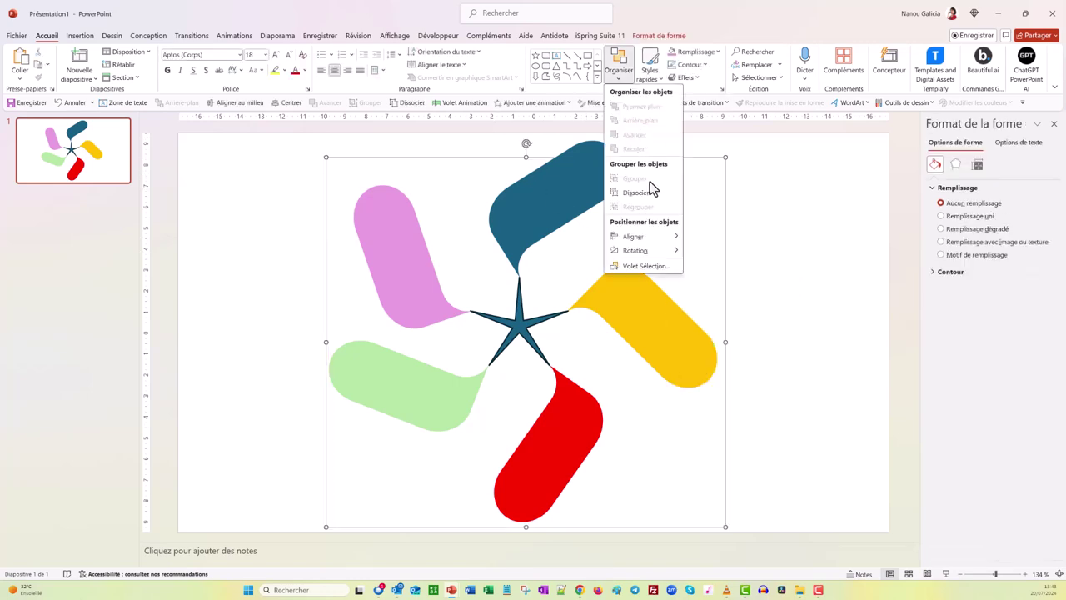
{"action": "left_click", "coordinate": [646, 195]}
{"action": "left_click", "coordinate": [789, 271]}
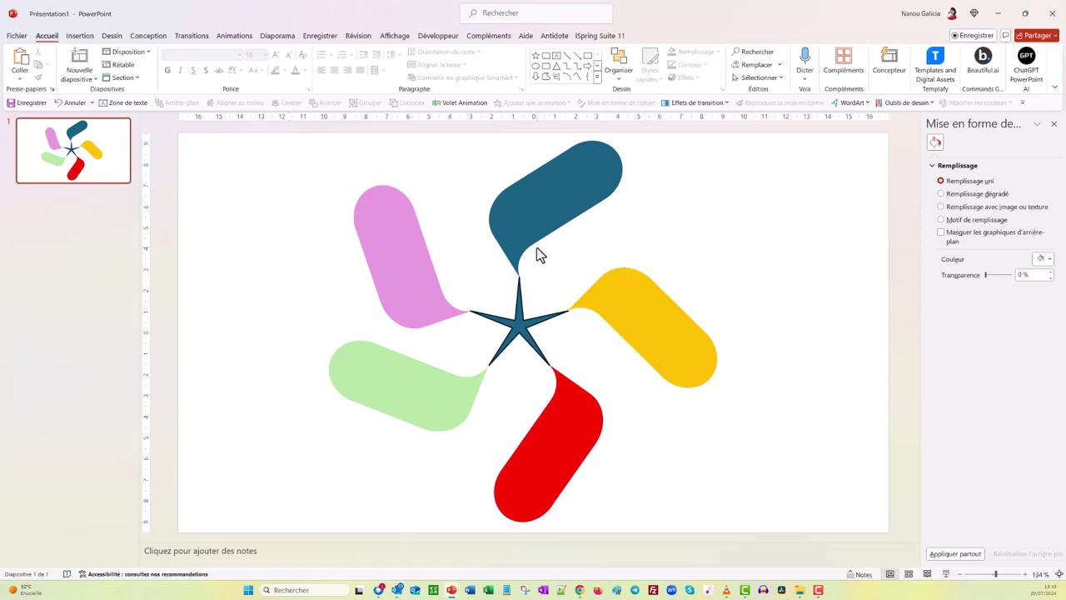
- Move blue and yellow tabs right, red beside the star, pink upper-left, green lower-left, star up
{"action": "left_click_drag", "start_coordinate": [568, 207], "coordinate": [775, 223]}
{"action": "left_click_drag", "start_coordinate": [666, 347], "coordinate": [753, 379]}
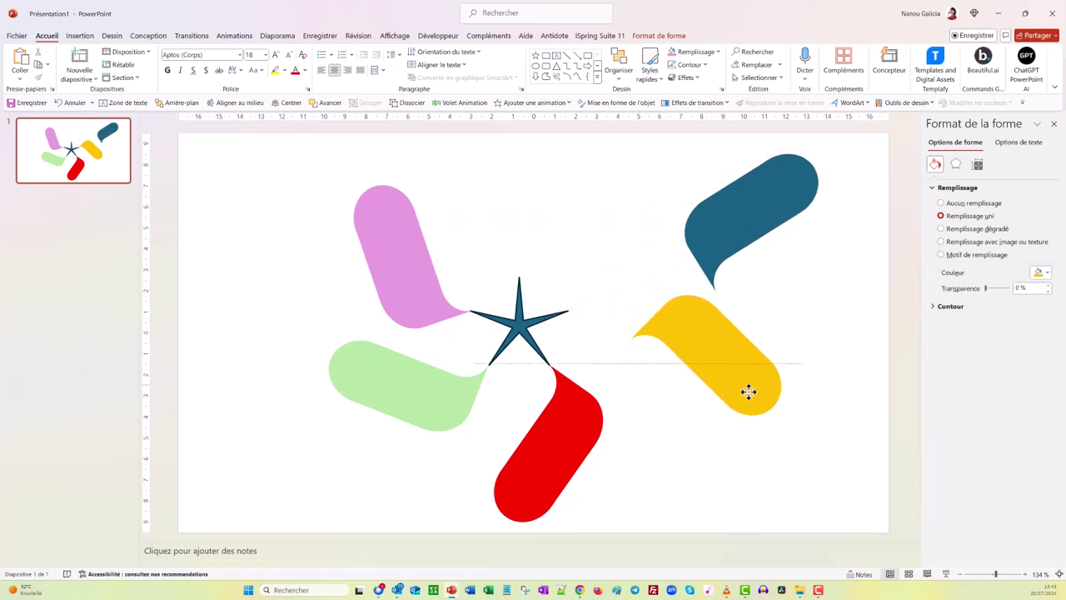
{"action": "left_click_drag", "start_coordinate": [554, 440], "coordinate": [589, 295]}
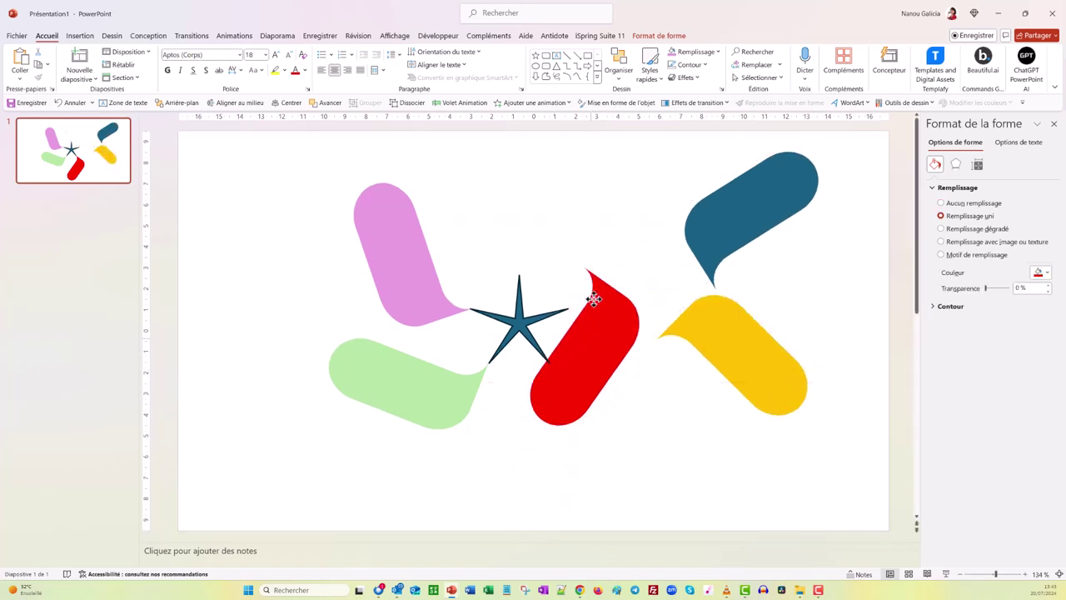
{"action": "left_click", "coordinate": [371, 287]}
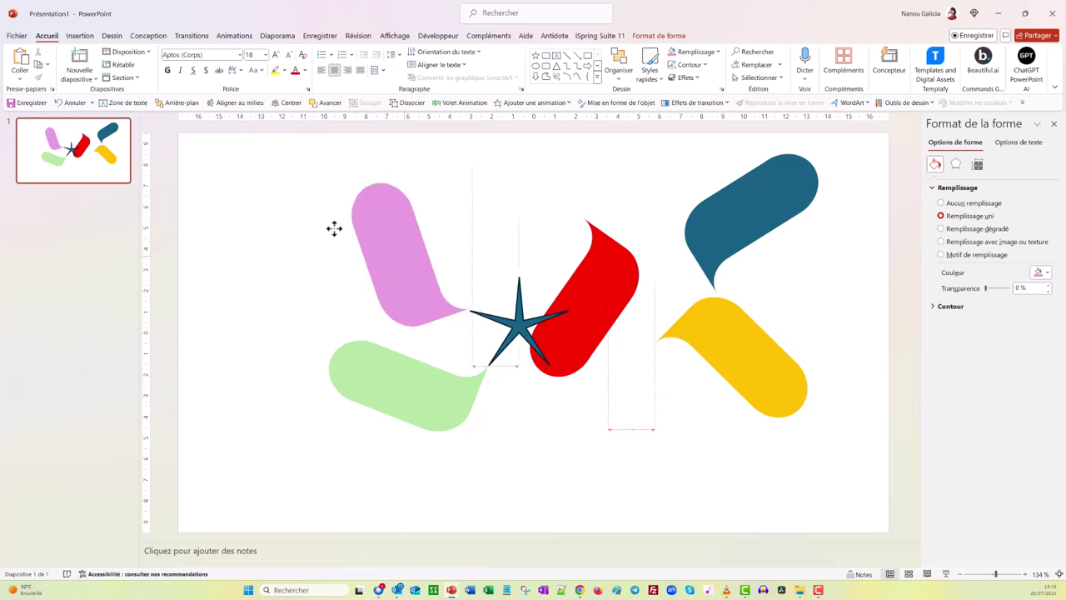
{"action": "left_click_drag", "start_coordinate": [370, 288], "coordinate": [283, 252]}
{"action": "left_click_drag", "start_coordinate": [358, 375], "coordinate": [316, 379]}
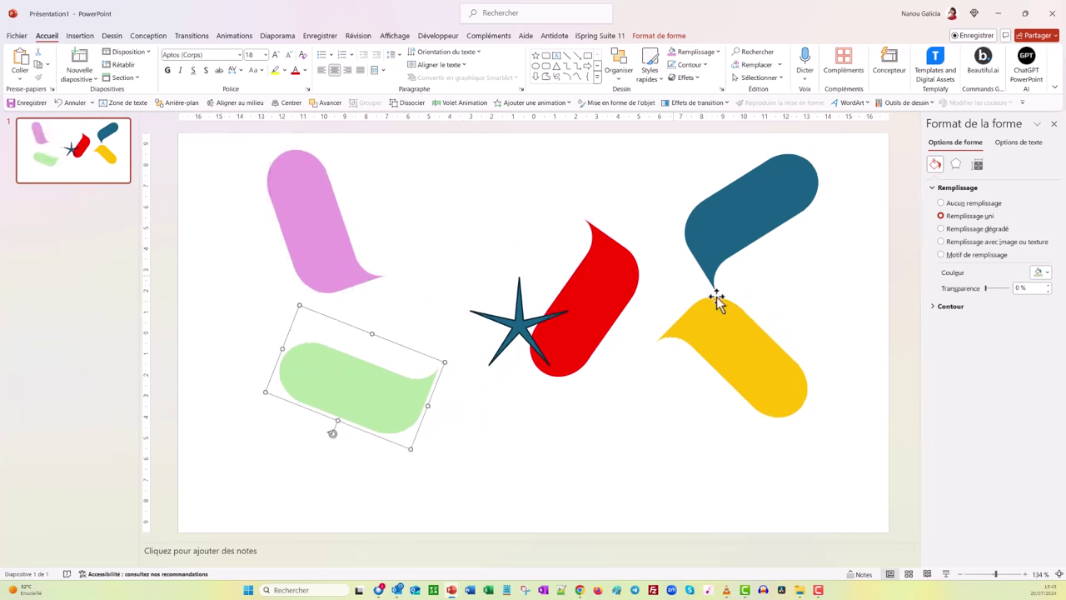
{"action": "left_click_drag", "start_coordinate": [532, 323], "coordinate": [481, 249]}
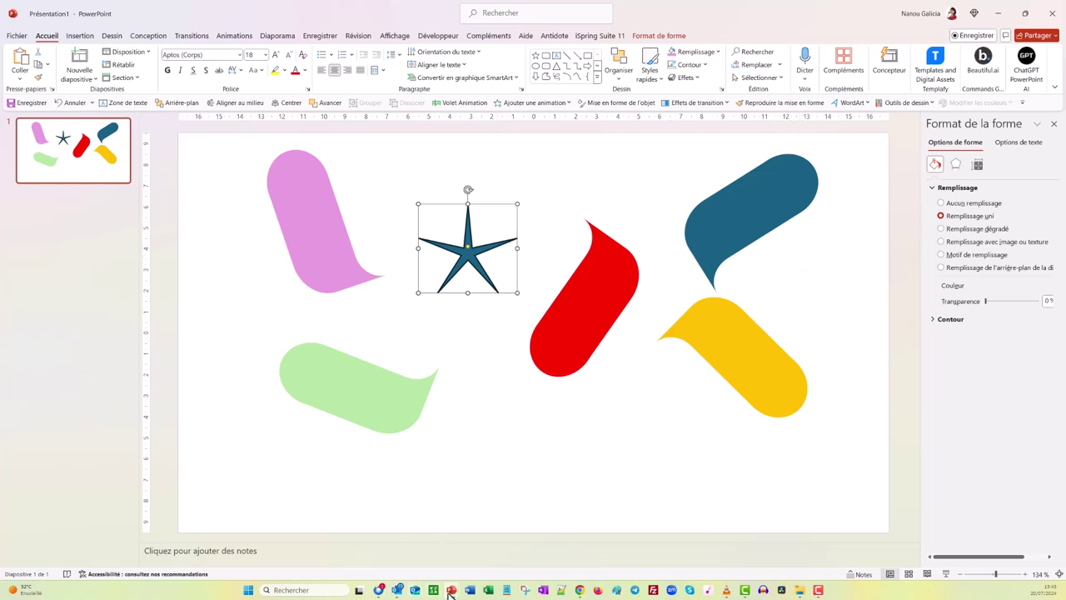
{"action": "mouse_move", "coordinate": [451, 591]}
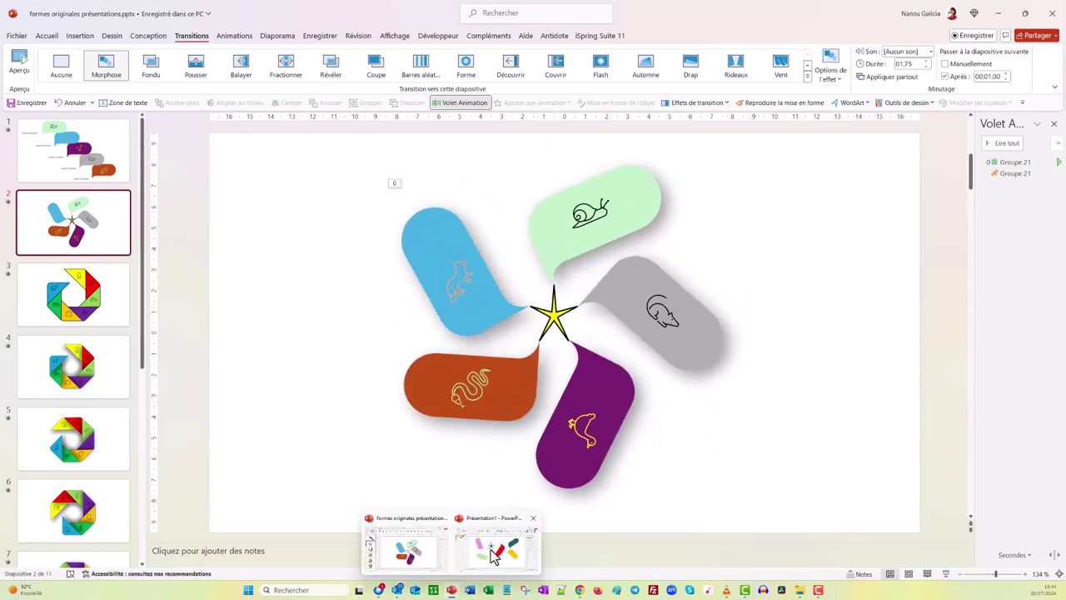
{"action": "left_click", "coordinate": [493, 557]}
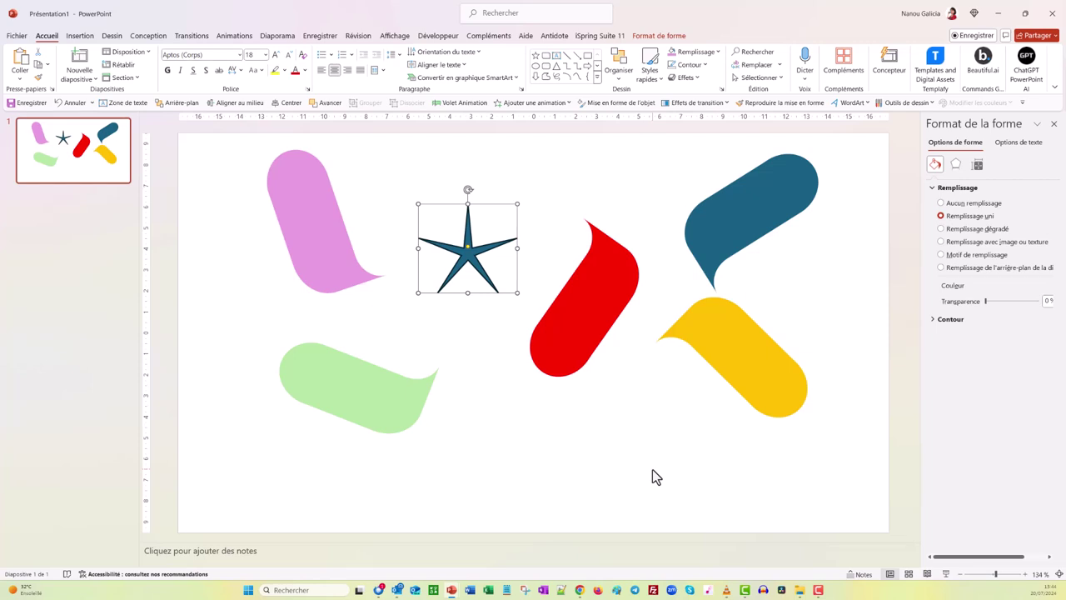